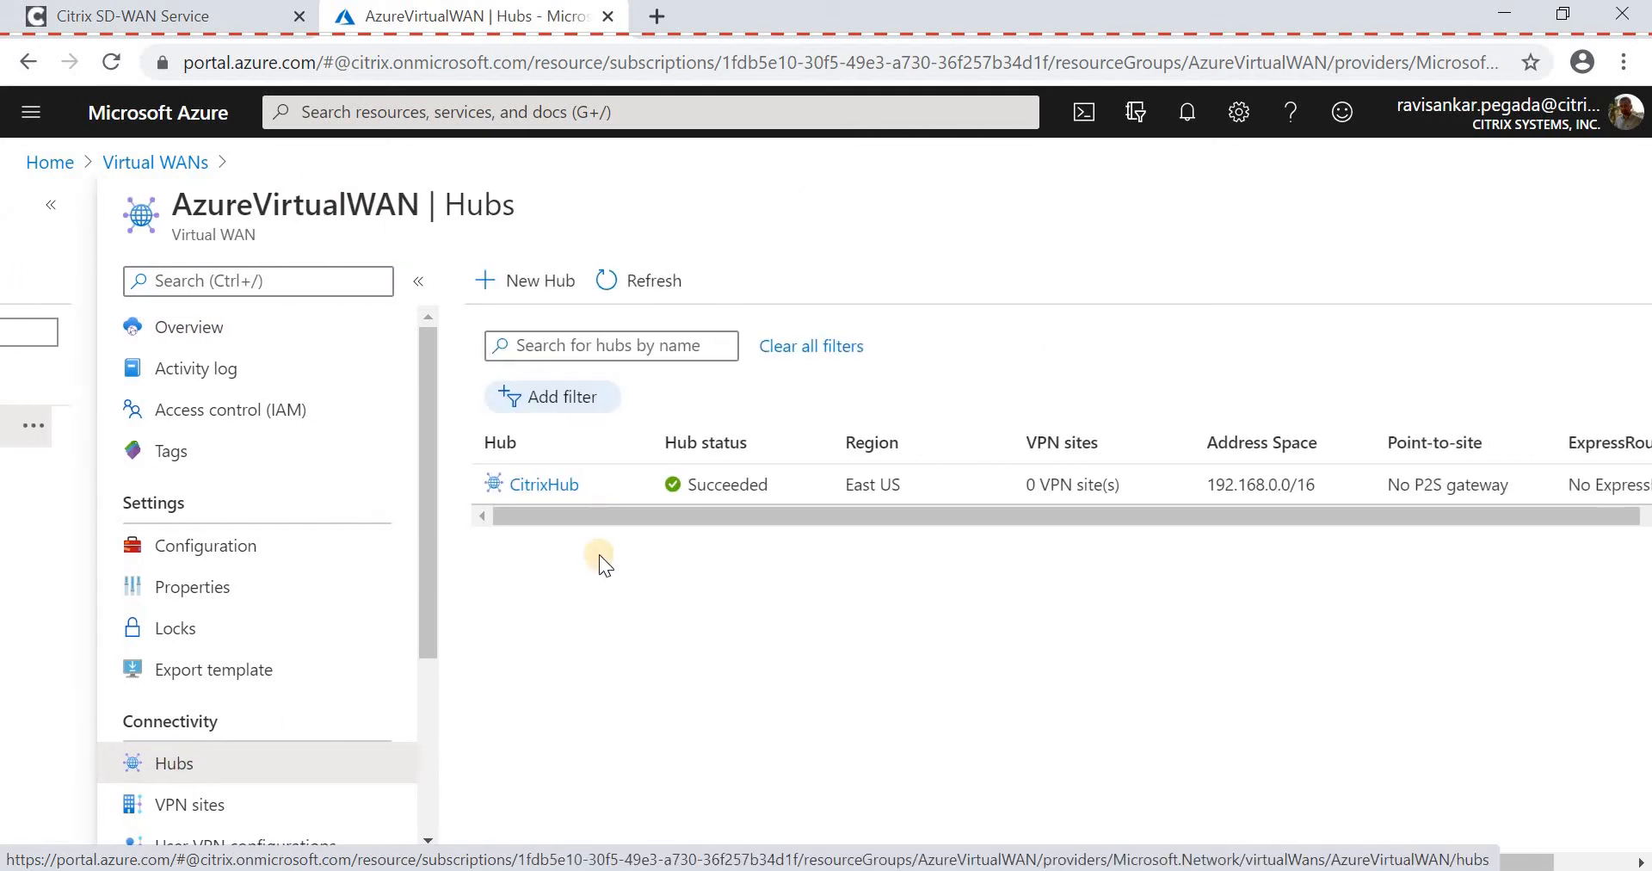
View the CitrixHub virtual hub's overview and return to the AzureVirtualWAN hubs list.
click(545, 487)
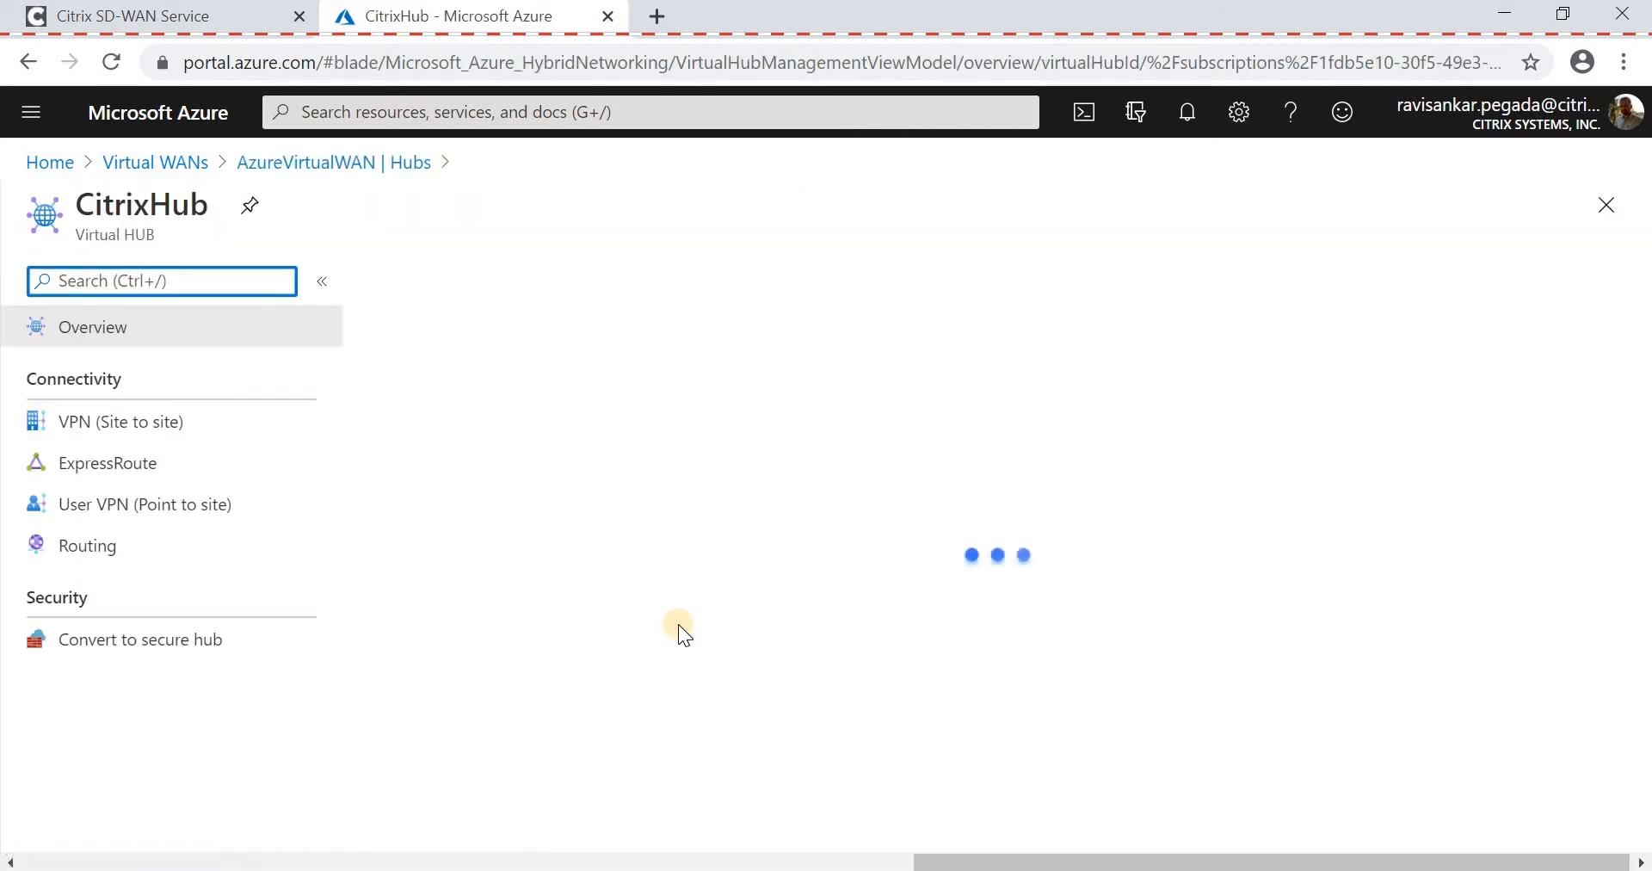
click(282, 163)
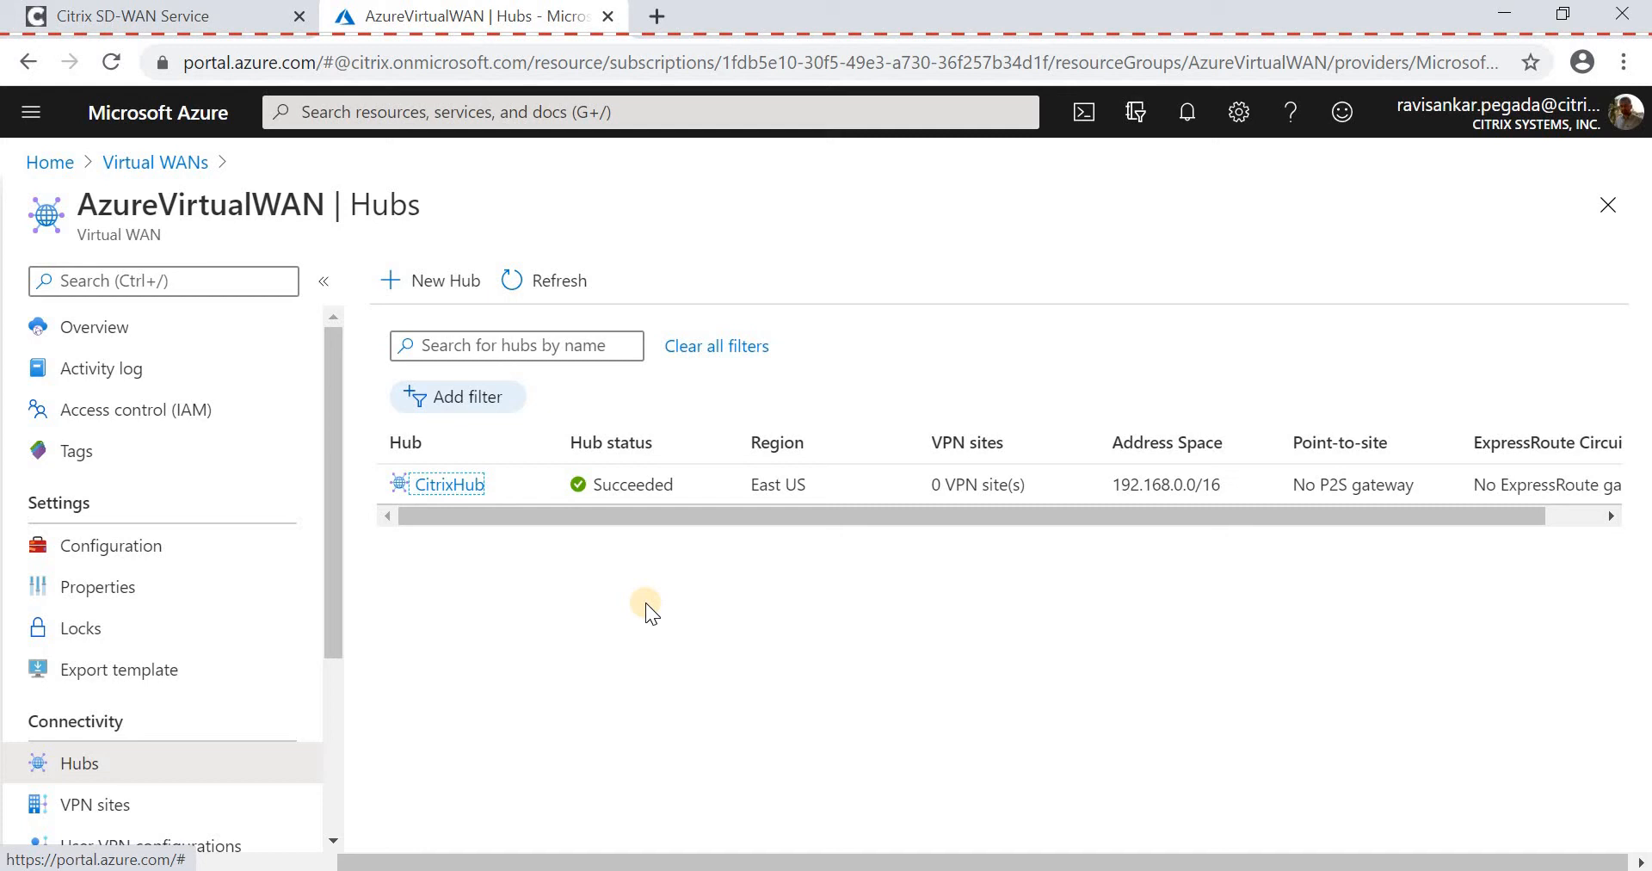
Switch to Citrix SD-WAN Orchestrator and examine the site locations on the network dashboard map.
key(ctrl+Tab)
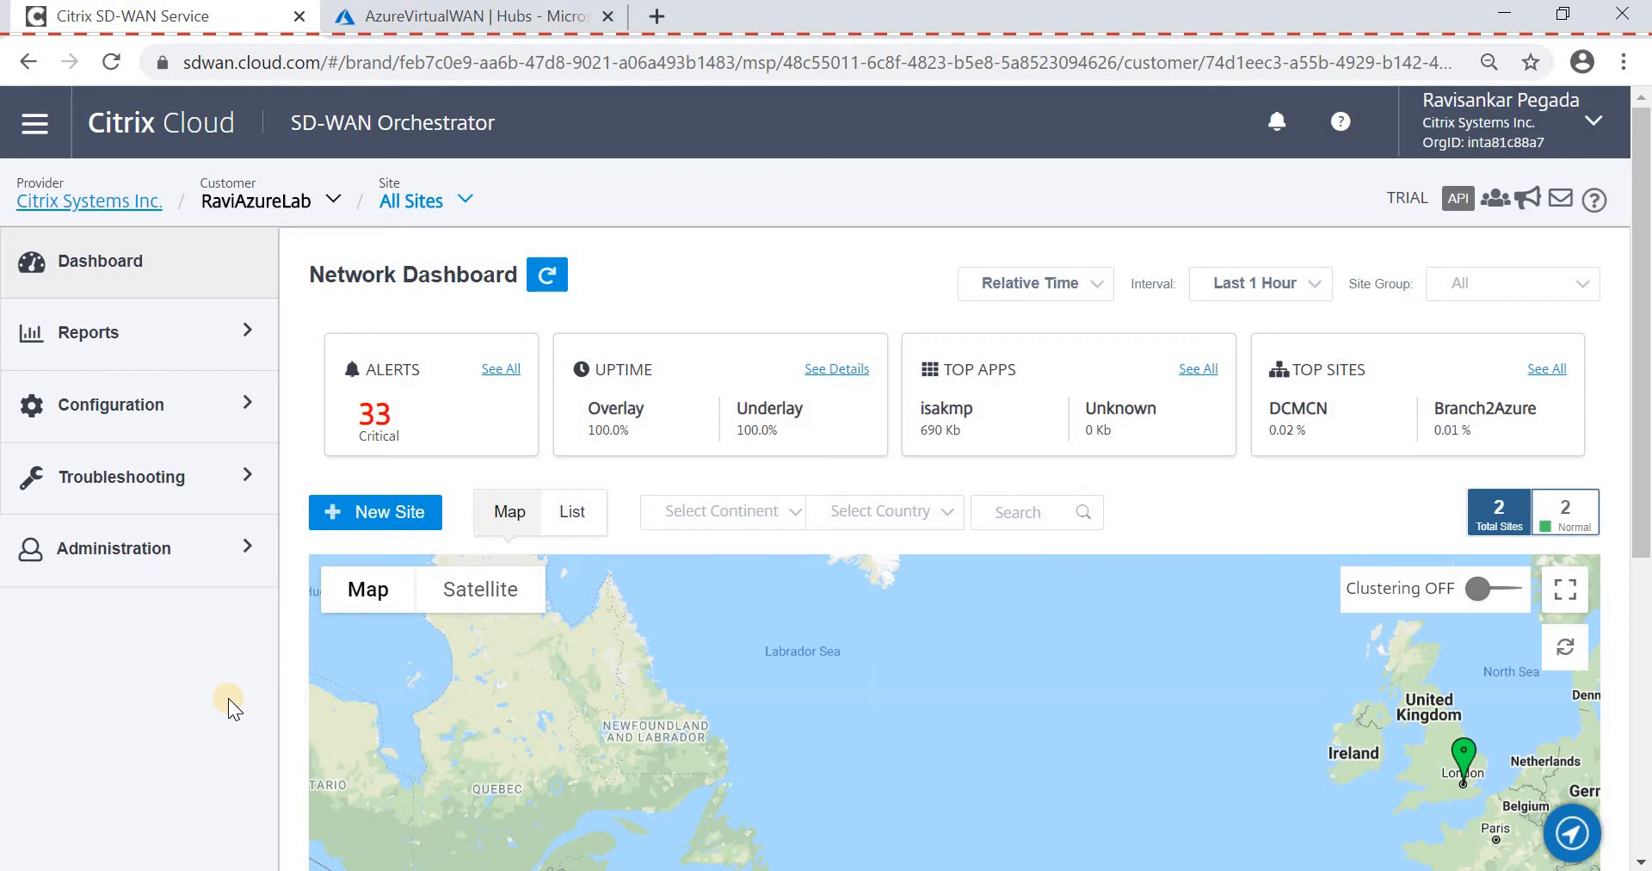
scroll(391, 677, down, 3)
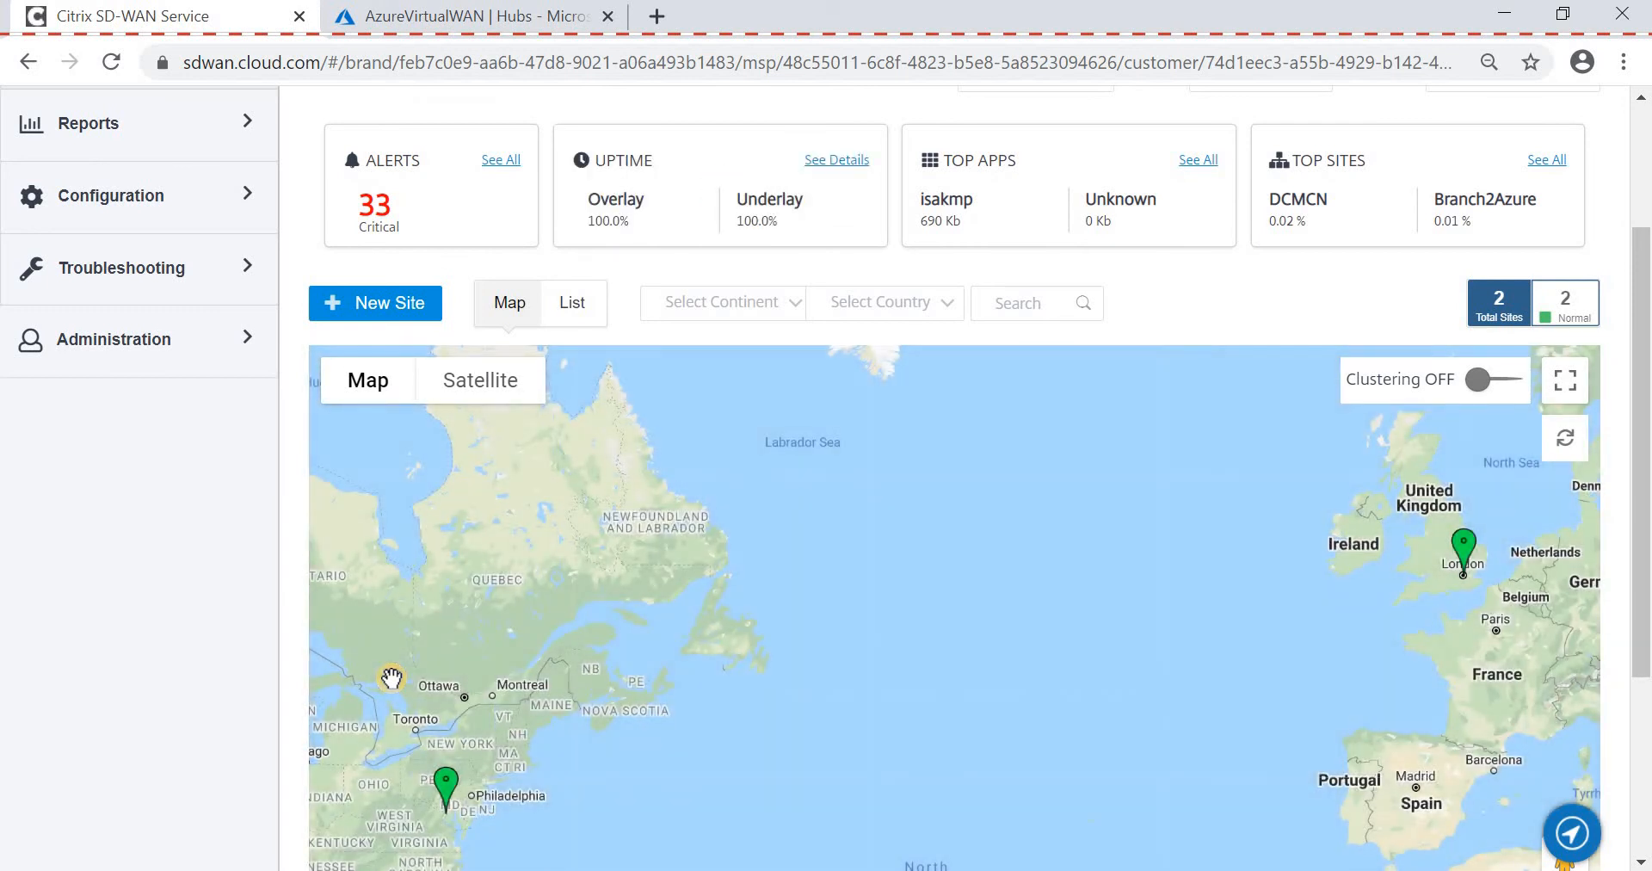
click(448, 799)
scroll(267, 431, up, 3)
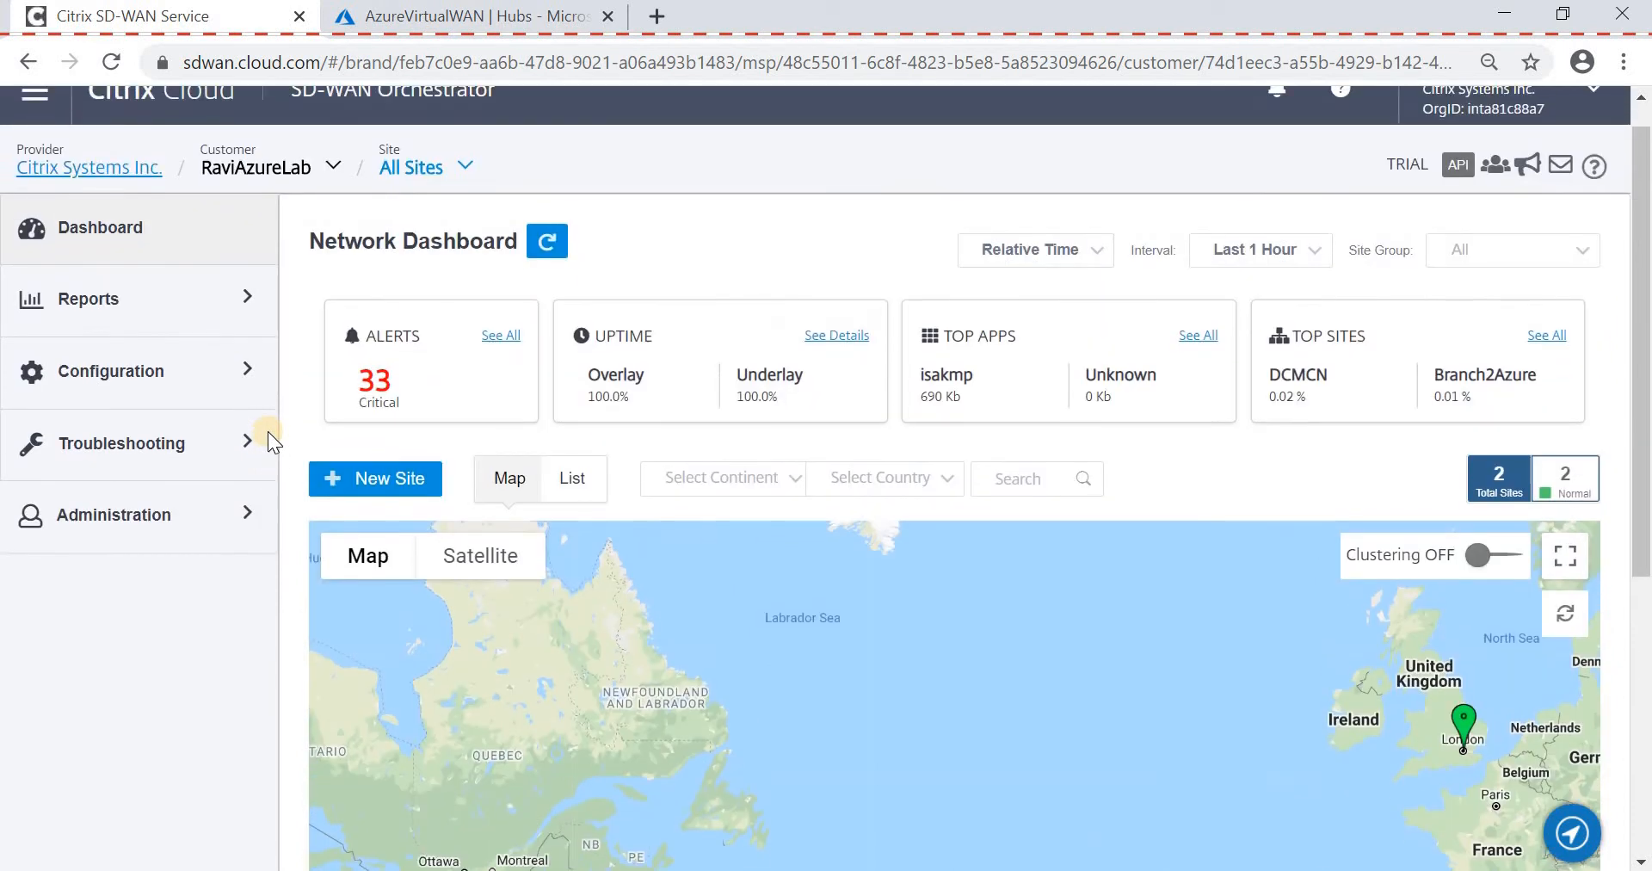
Open the Azure Virtual WAN delivery service's settings and dismiss the Azure Authentication form without entering credentials.
click(153, 372)
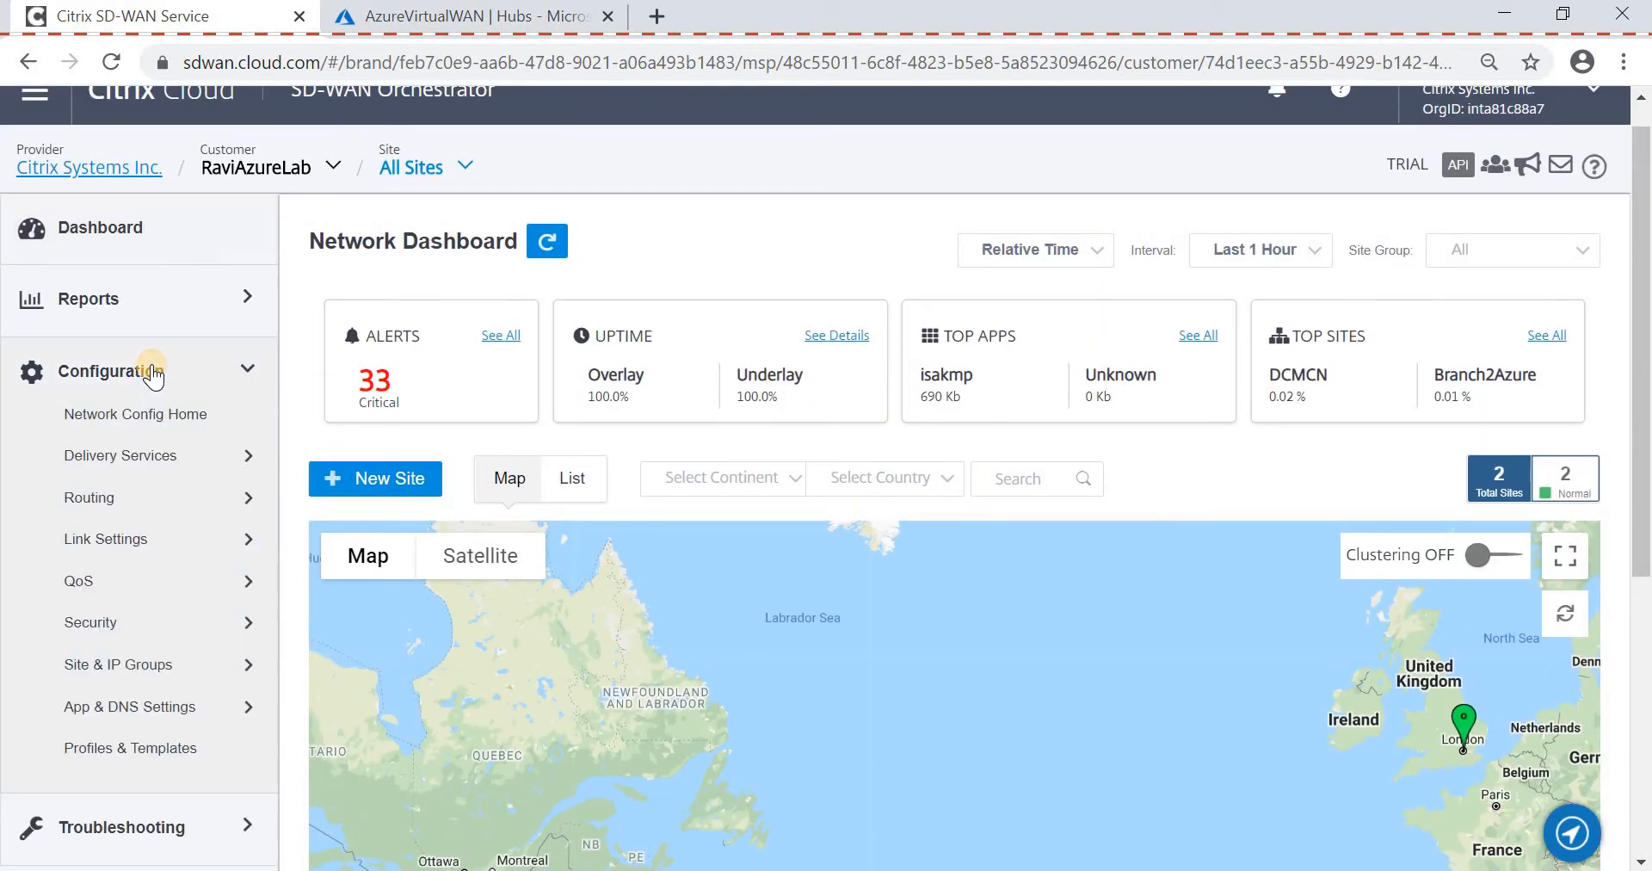
click(131, 463)
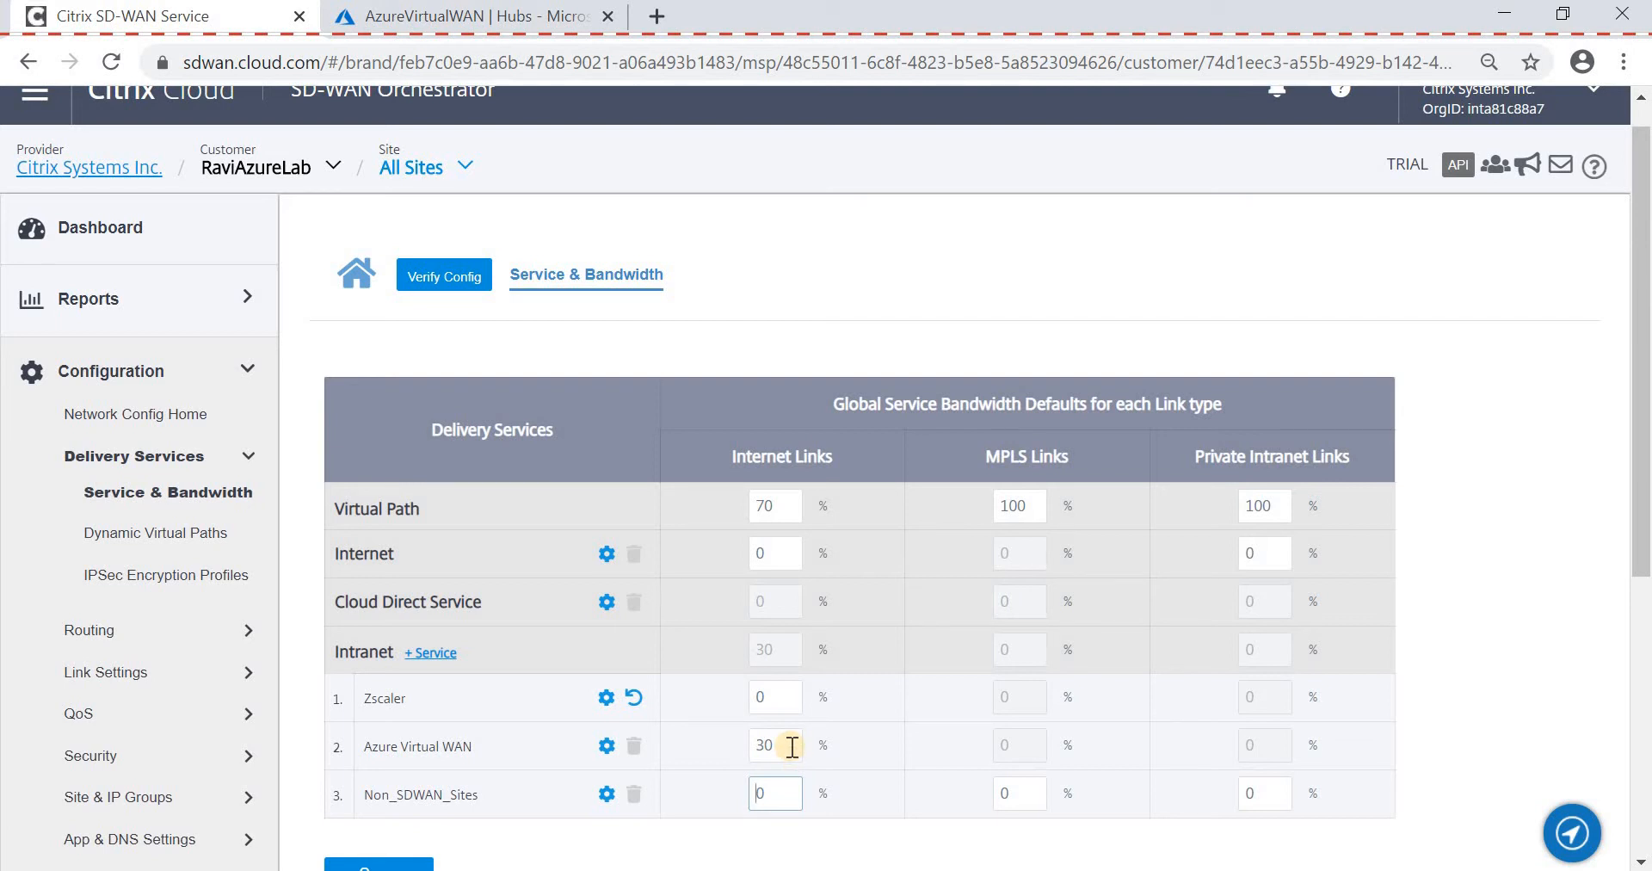
click(607, 746)
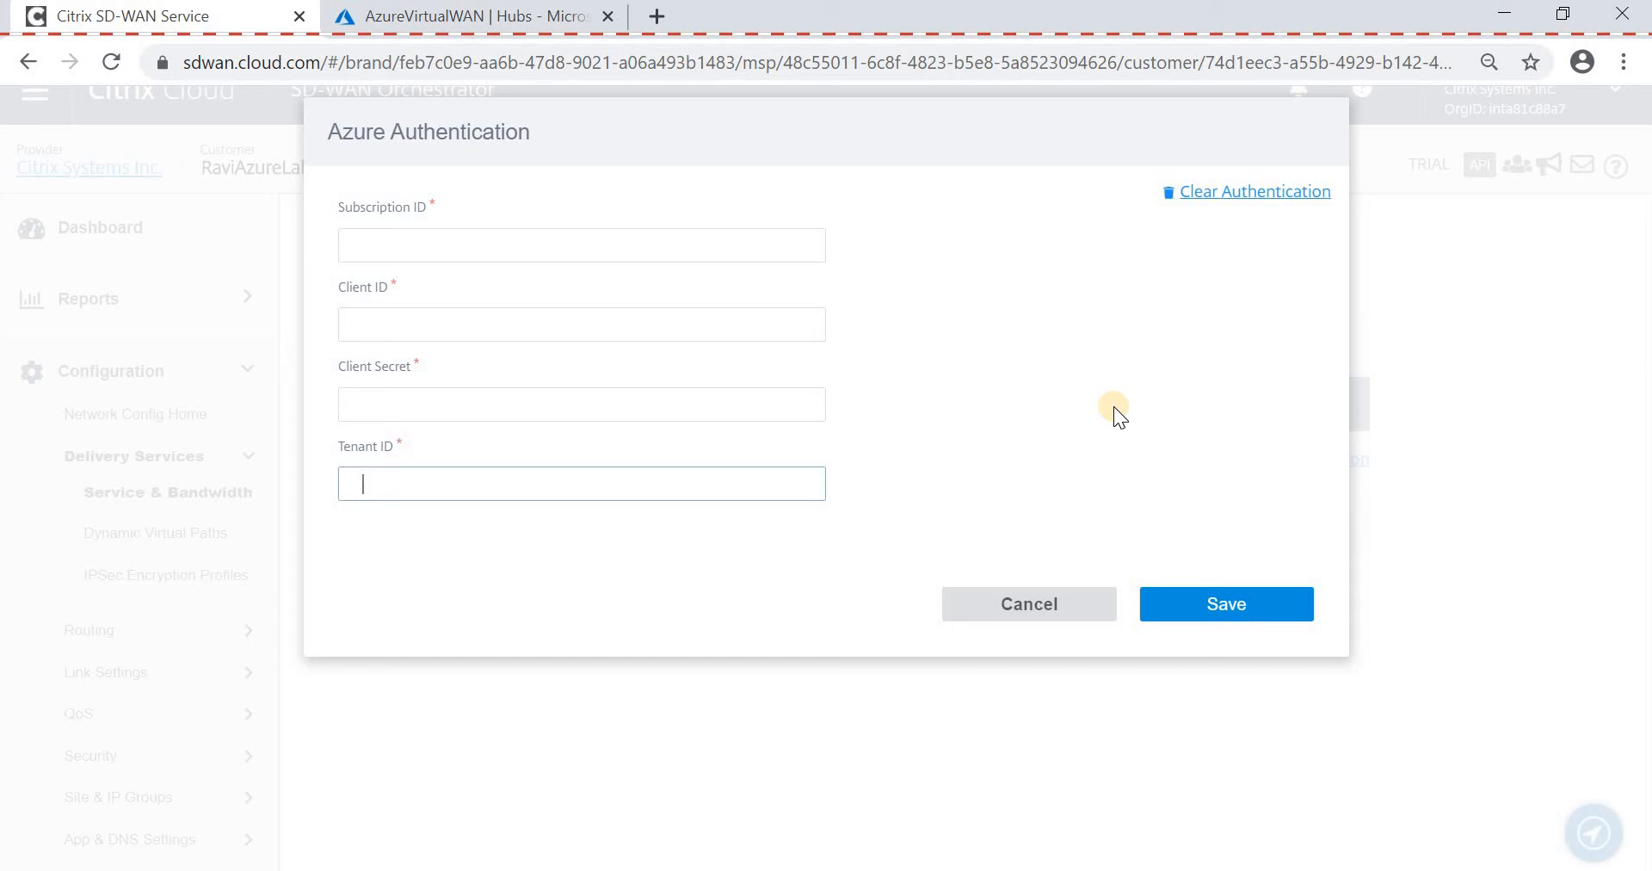
click(1067, 611)
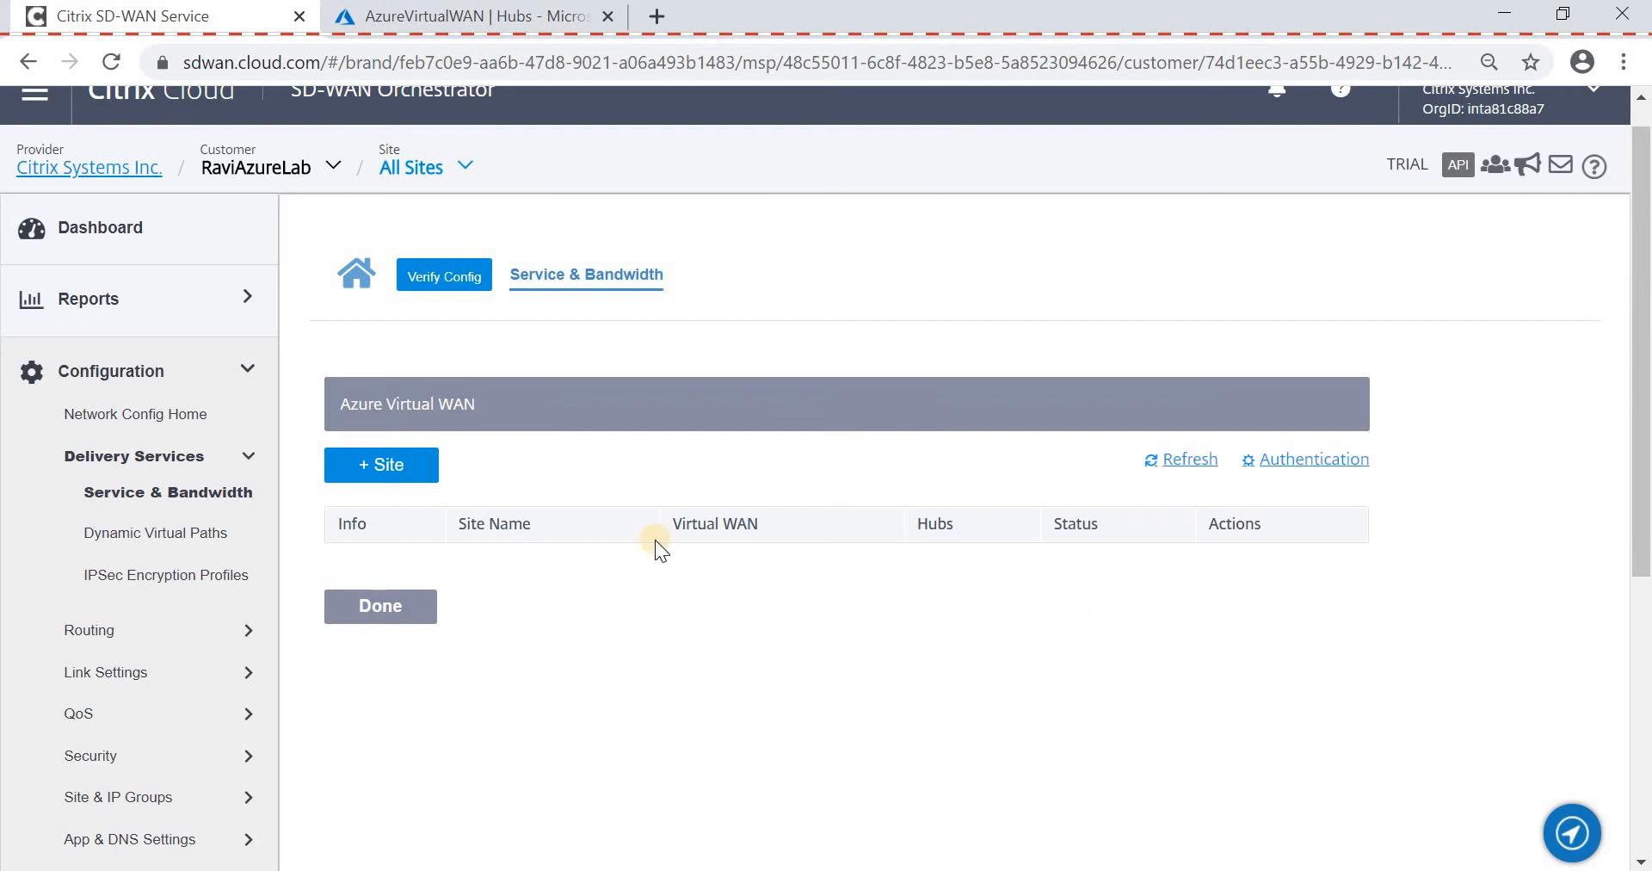
Start adding a site to the Azure Virtual WAN service, choosing AzureVirtualWAN as the virtual WAN and CitrixHub as the hub.
click(392, 465)
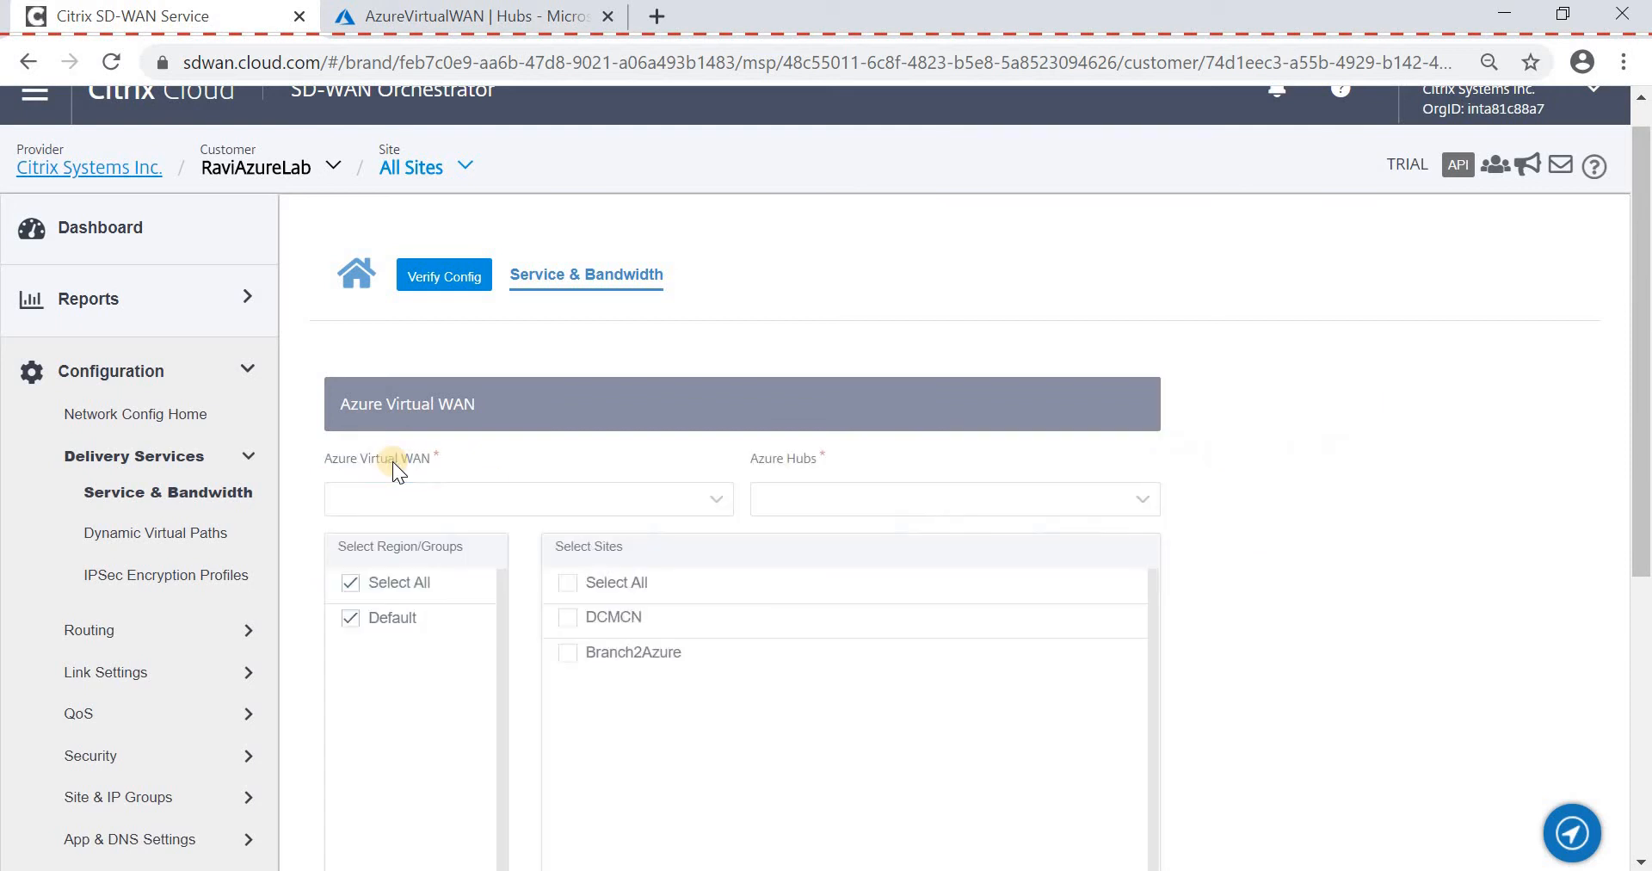
click(667, 502)
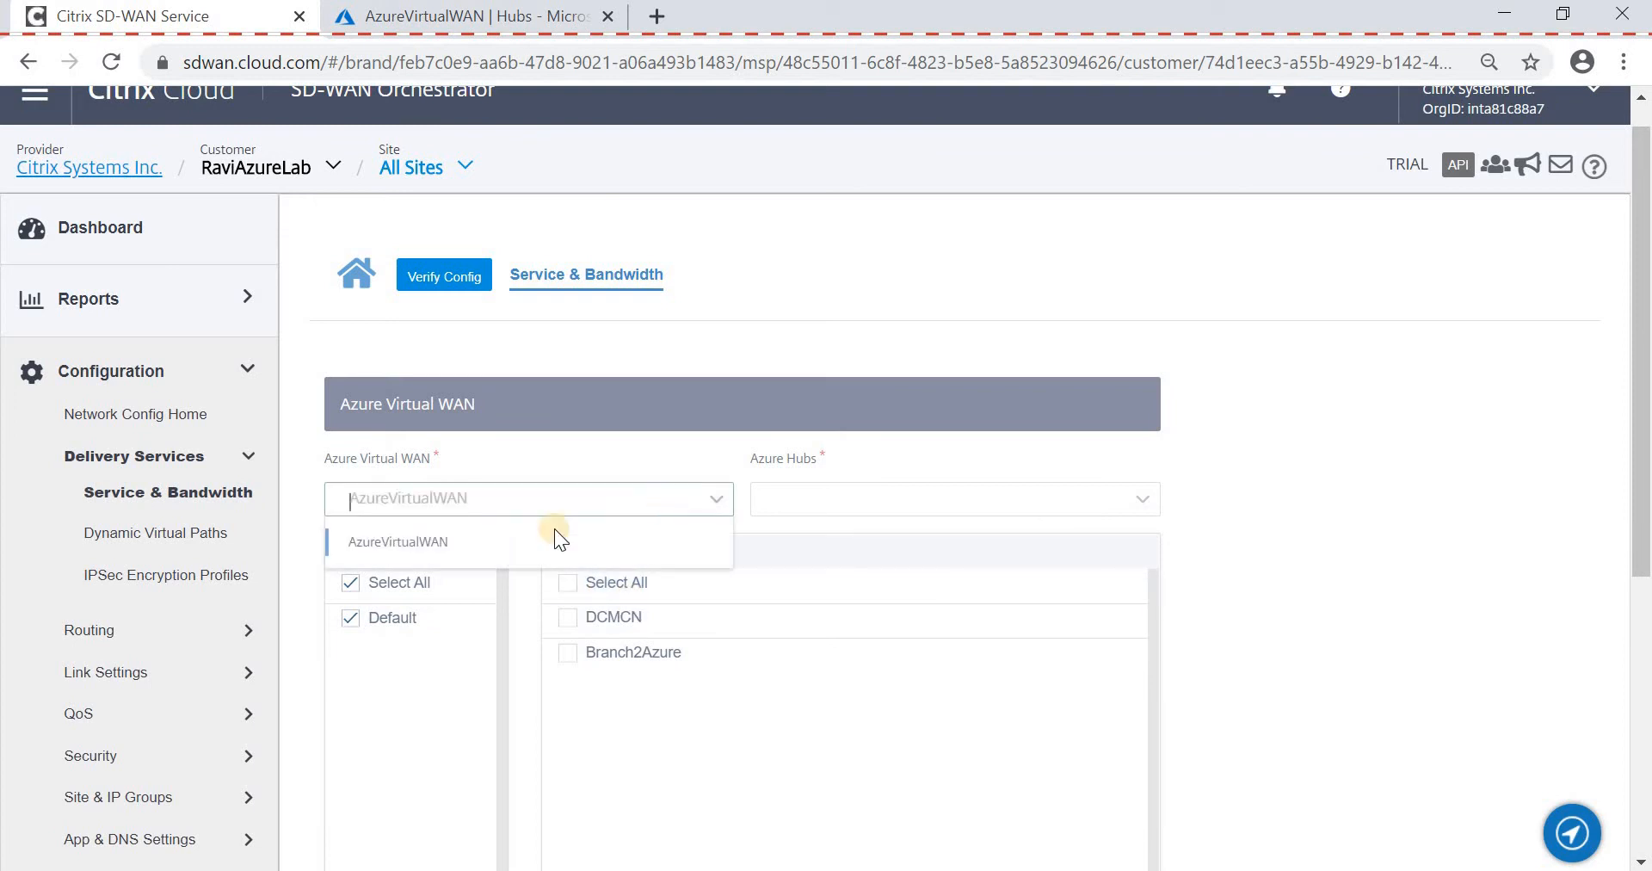
click(434, 539)
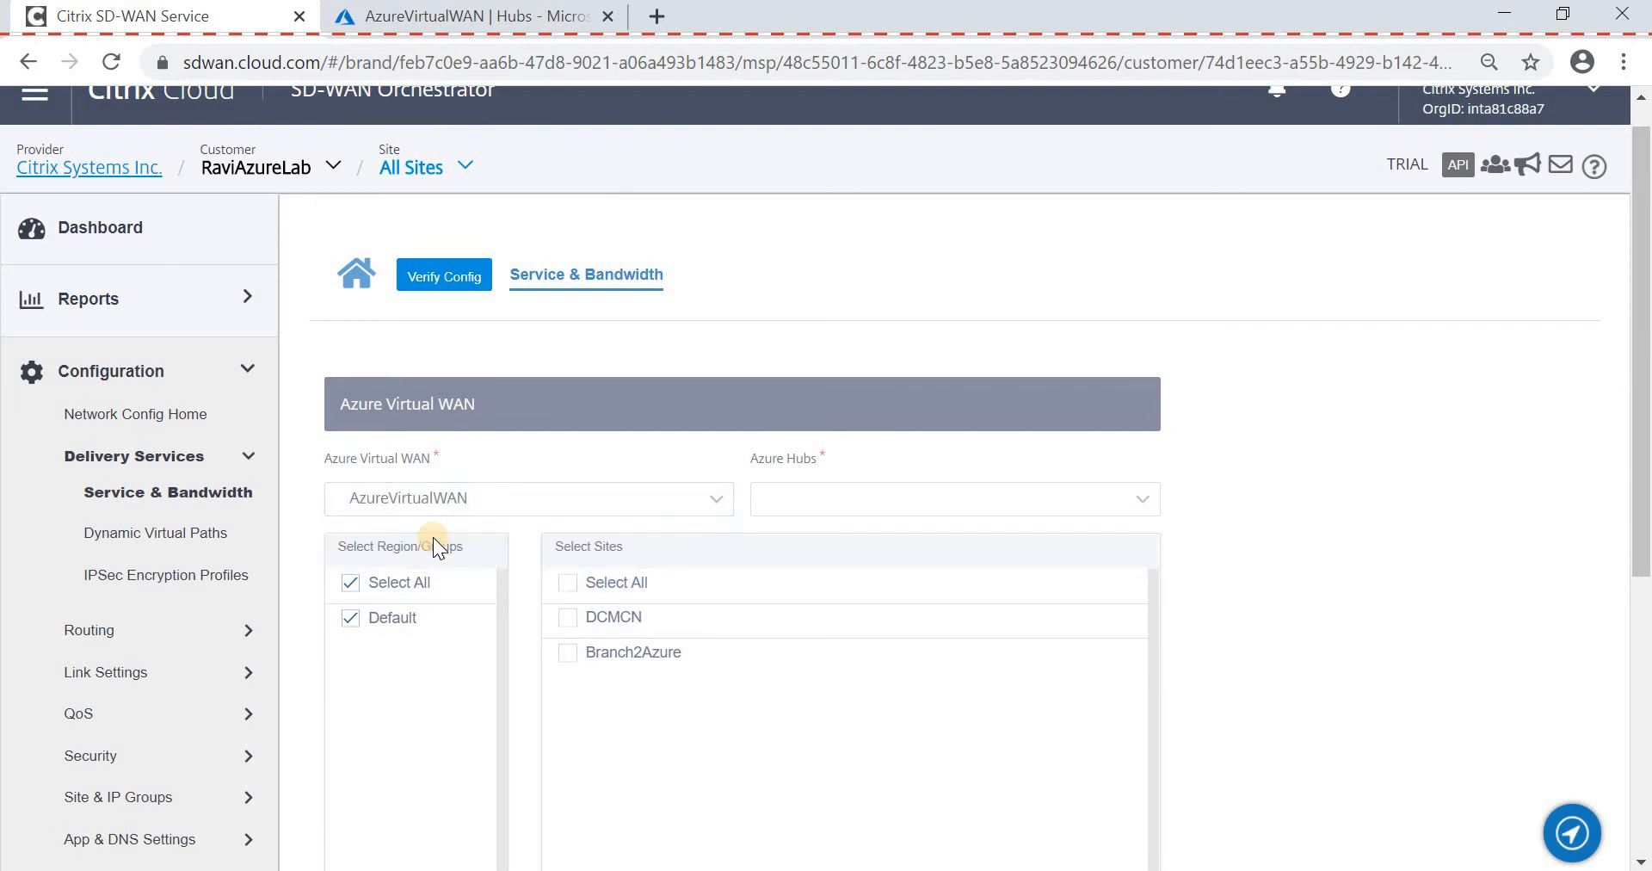
click(822, 503)
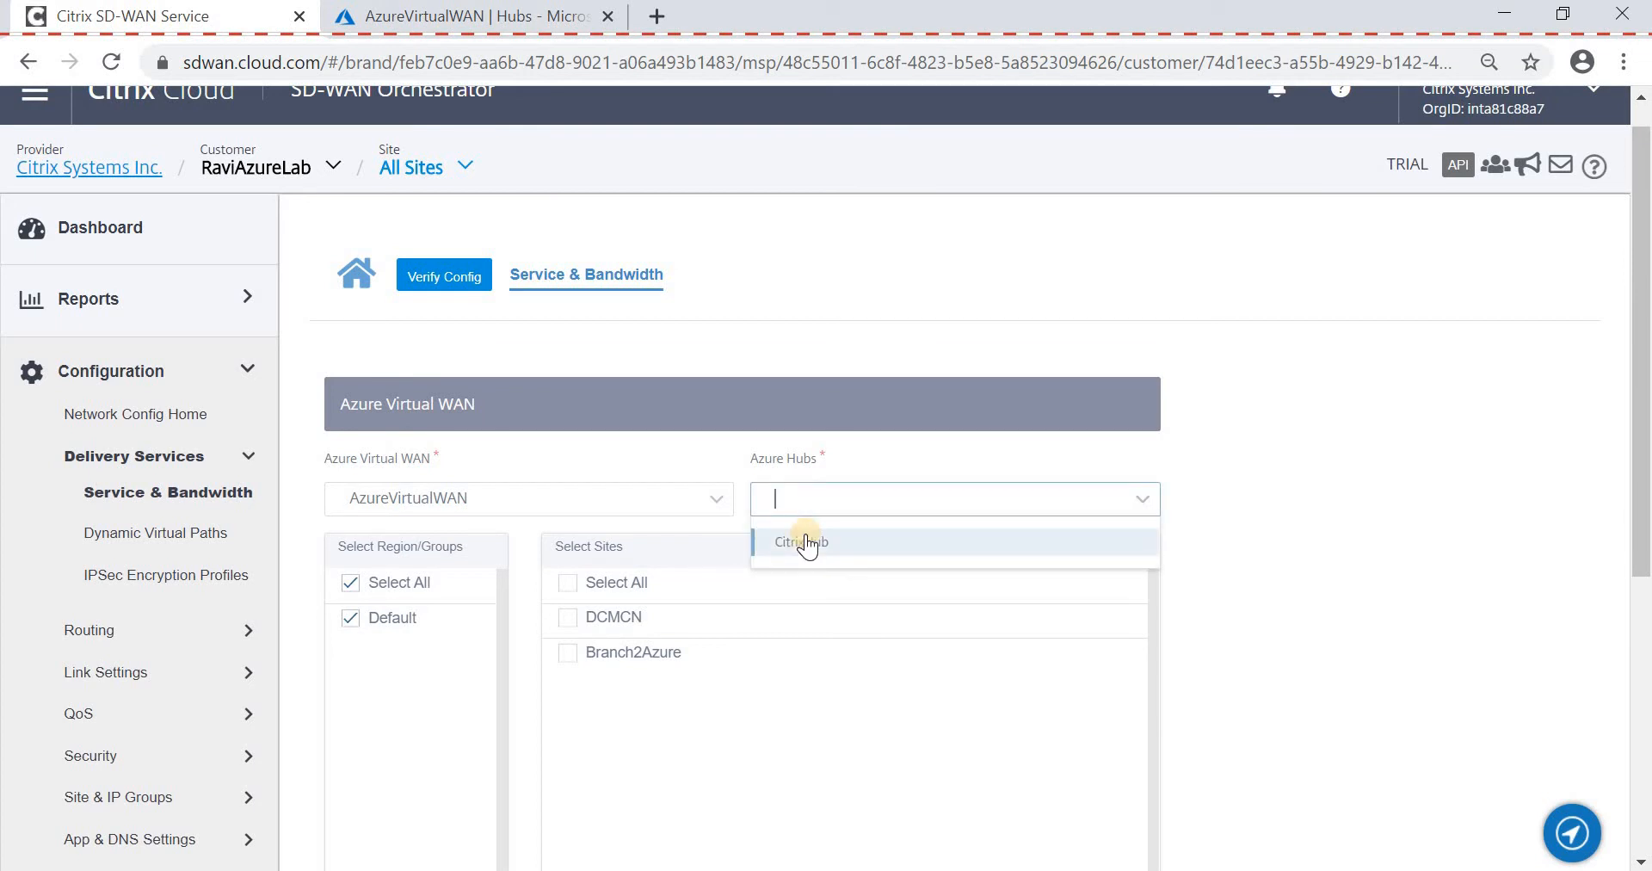
click(806, 542)
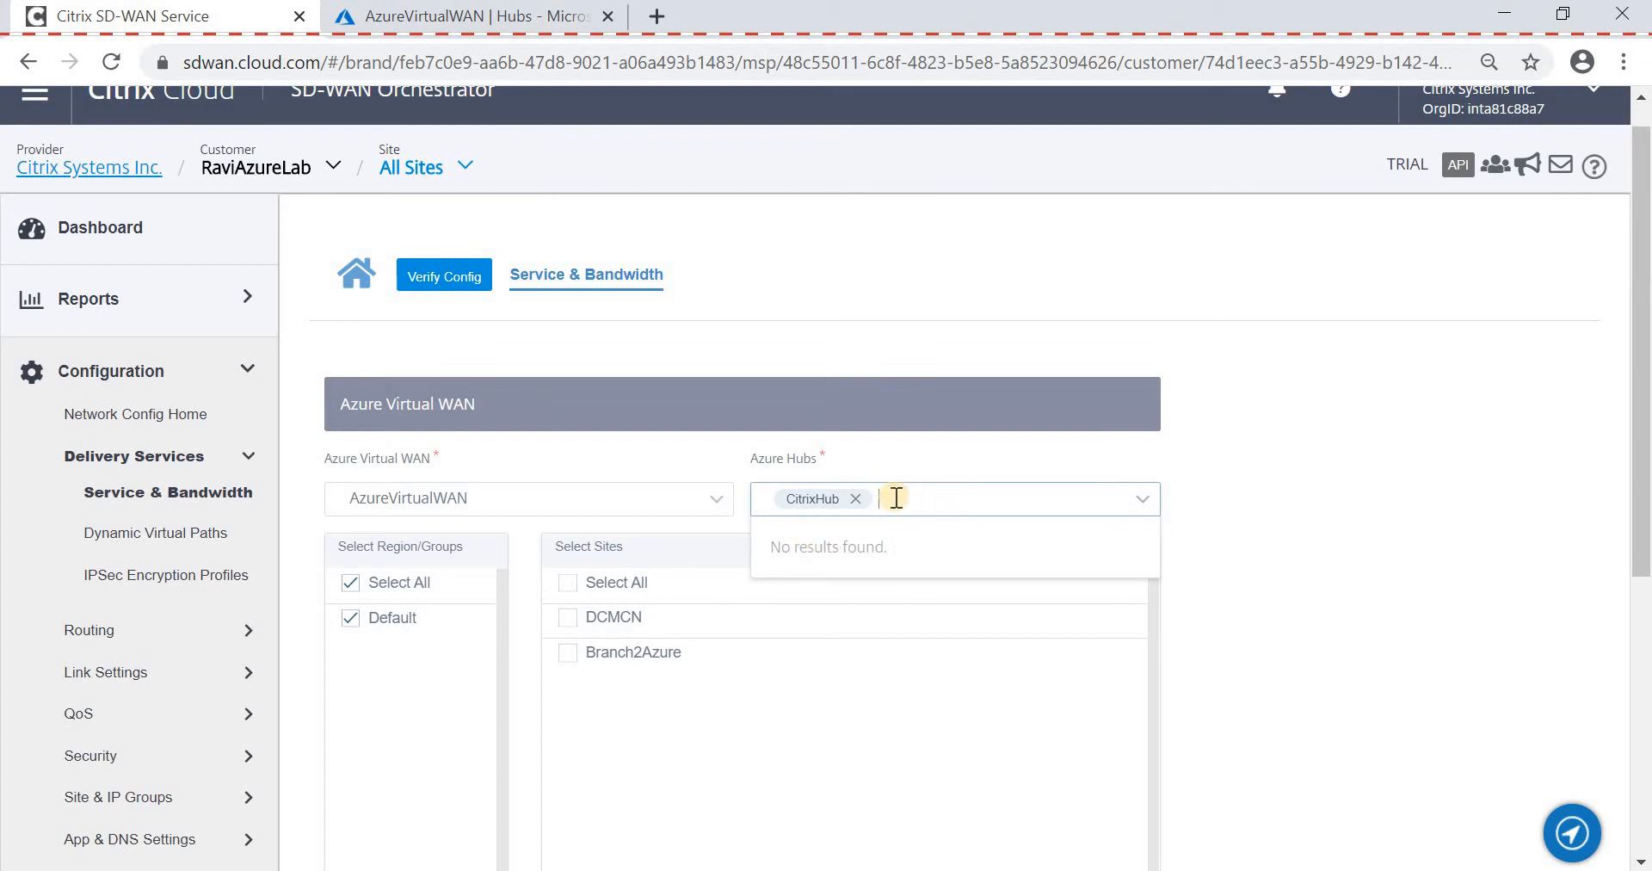
click(695, 715)
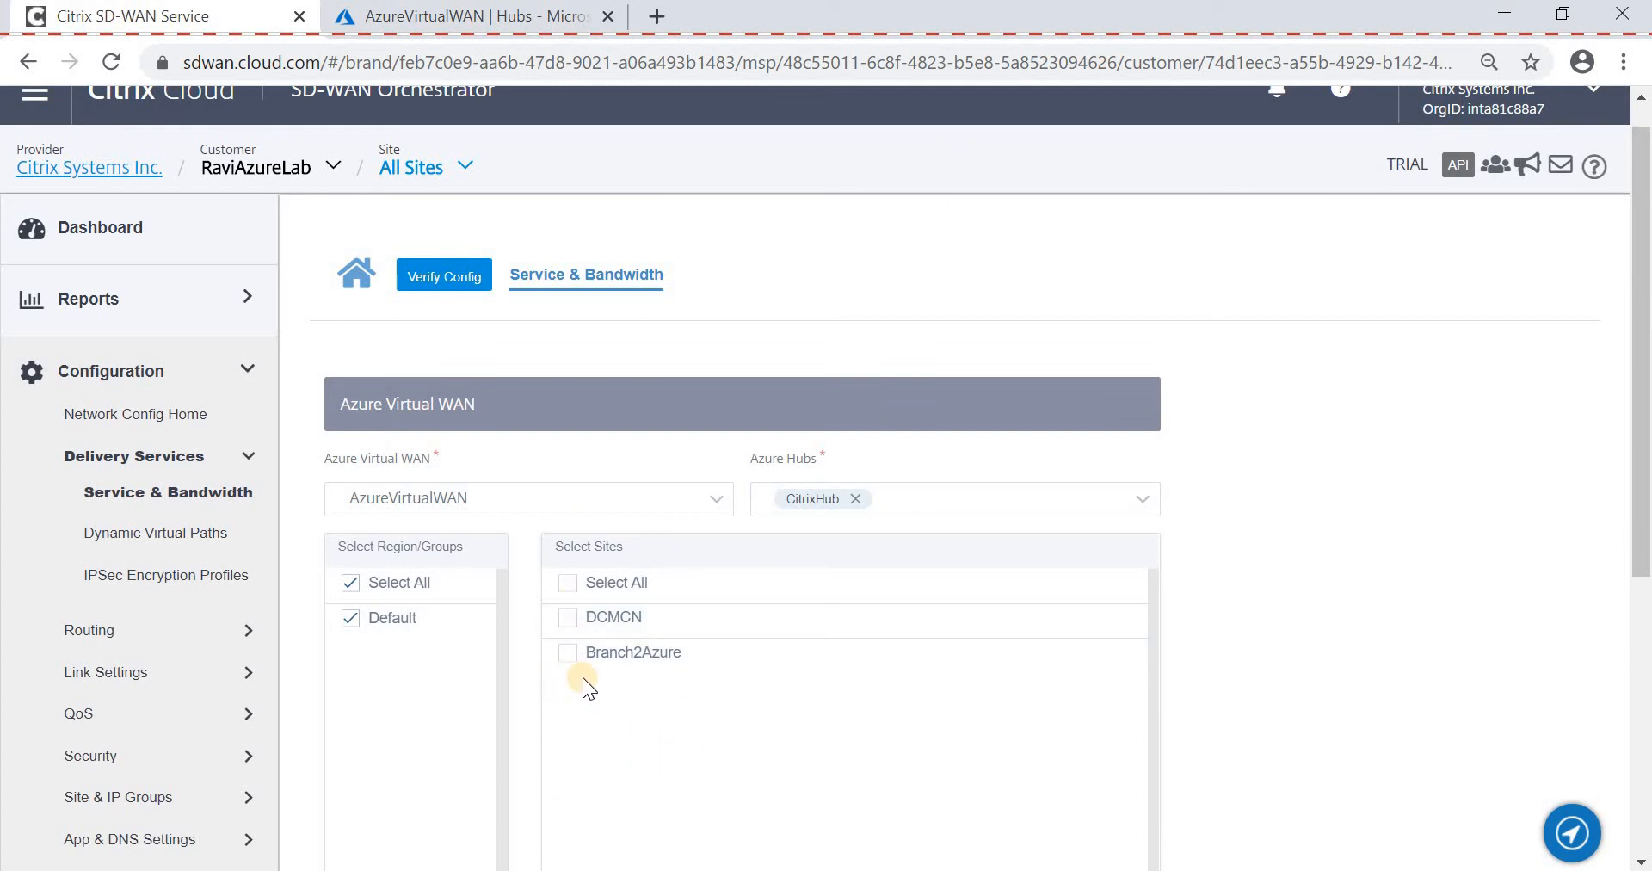
Select the Branch2Azure site for the hub association, review and save it, and finish the Azure Virtual WAN setup.
scroll(606, 709, down, 2)
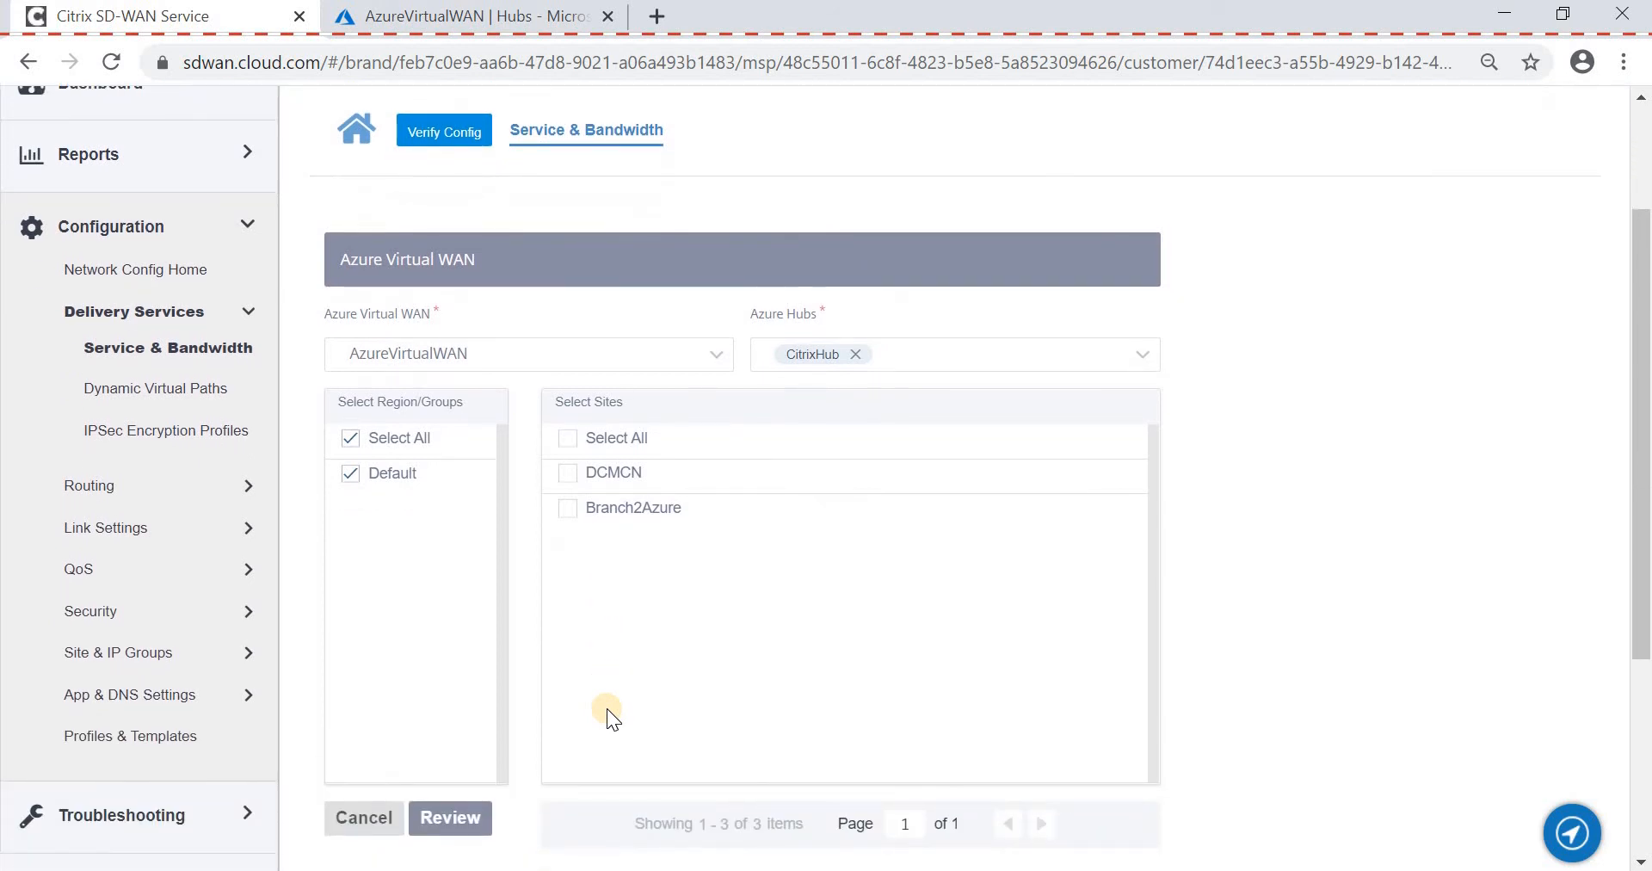
click(568, 510)
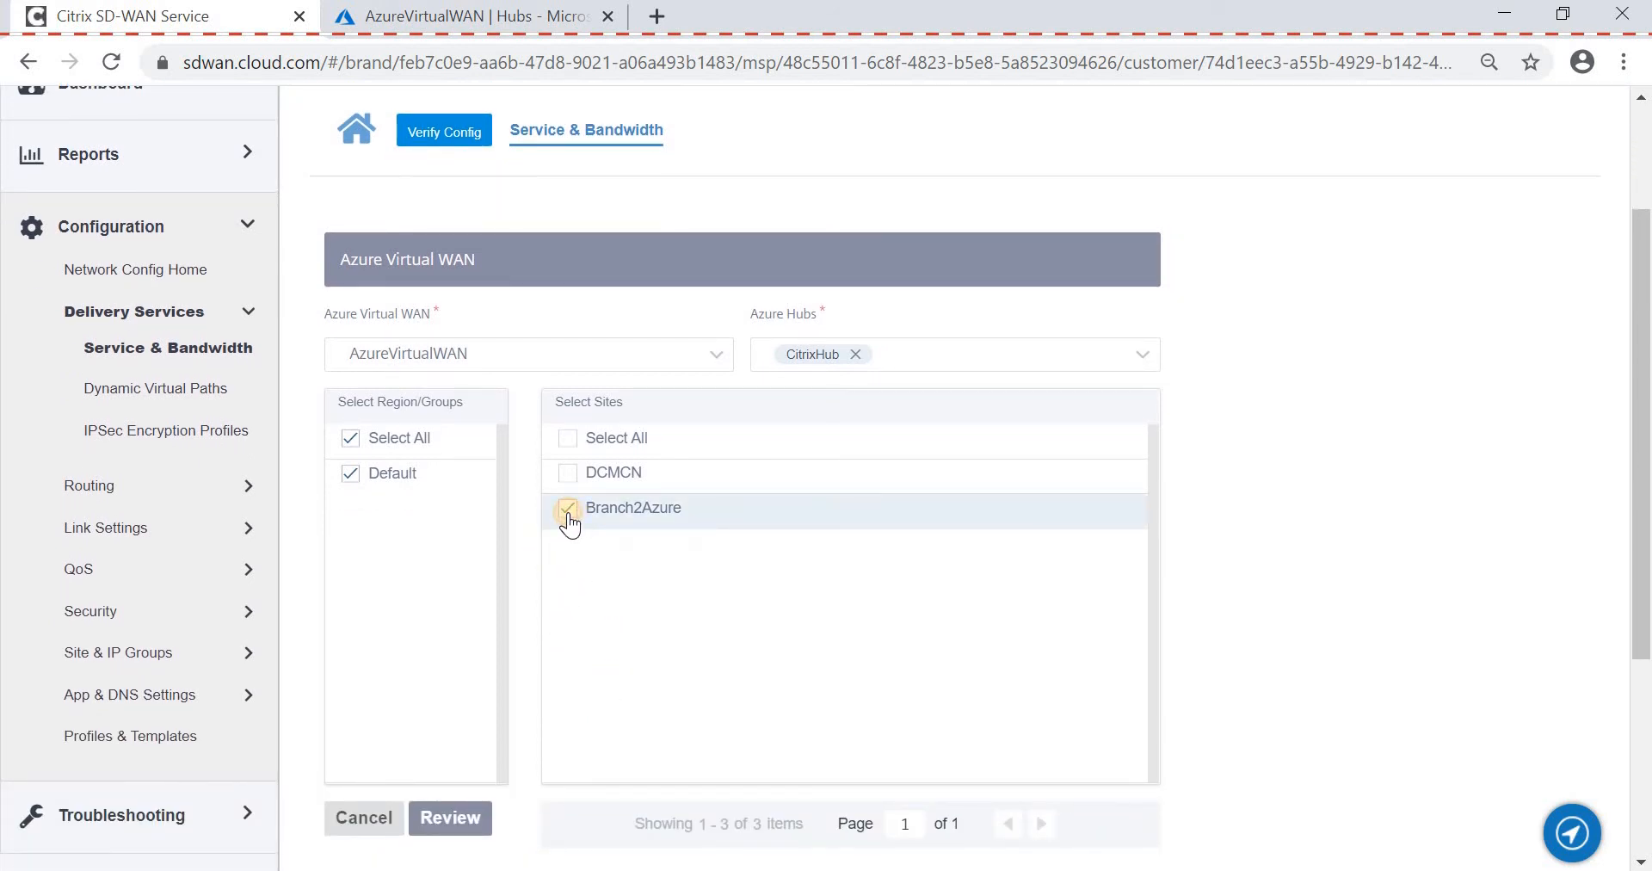
click(464, 818)
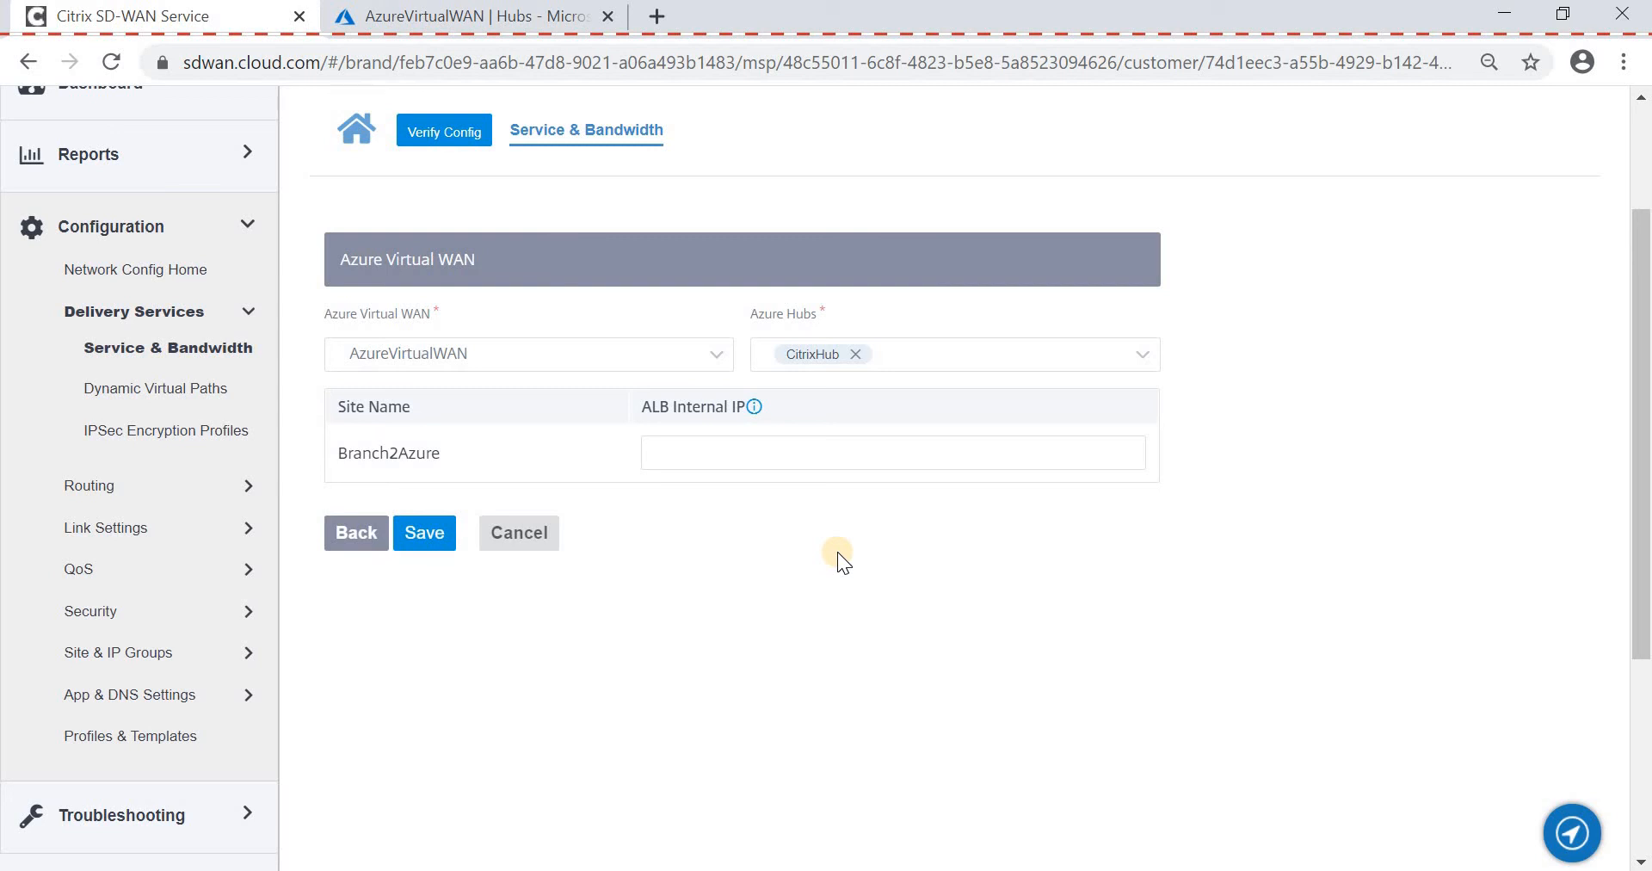
click(421, 537)
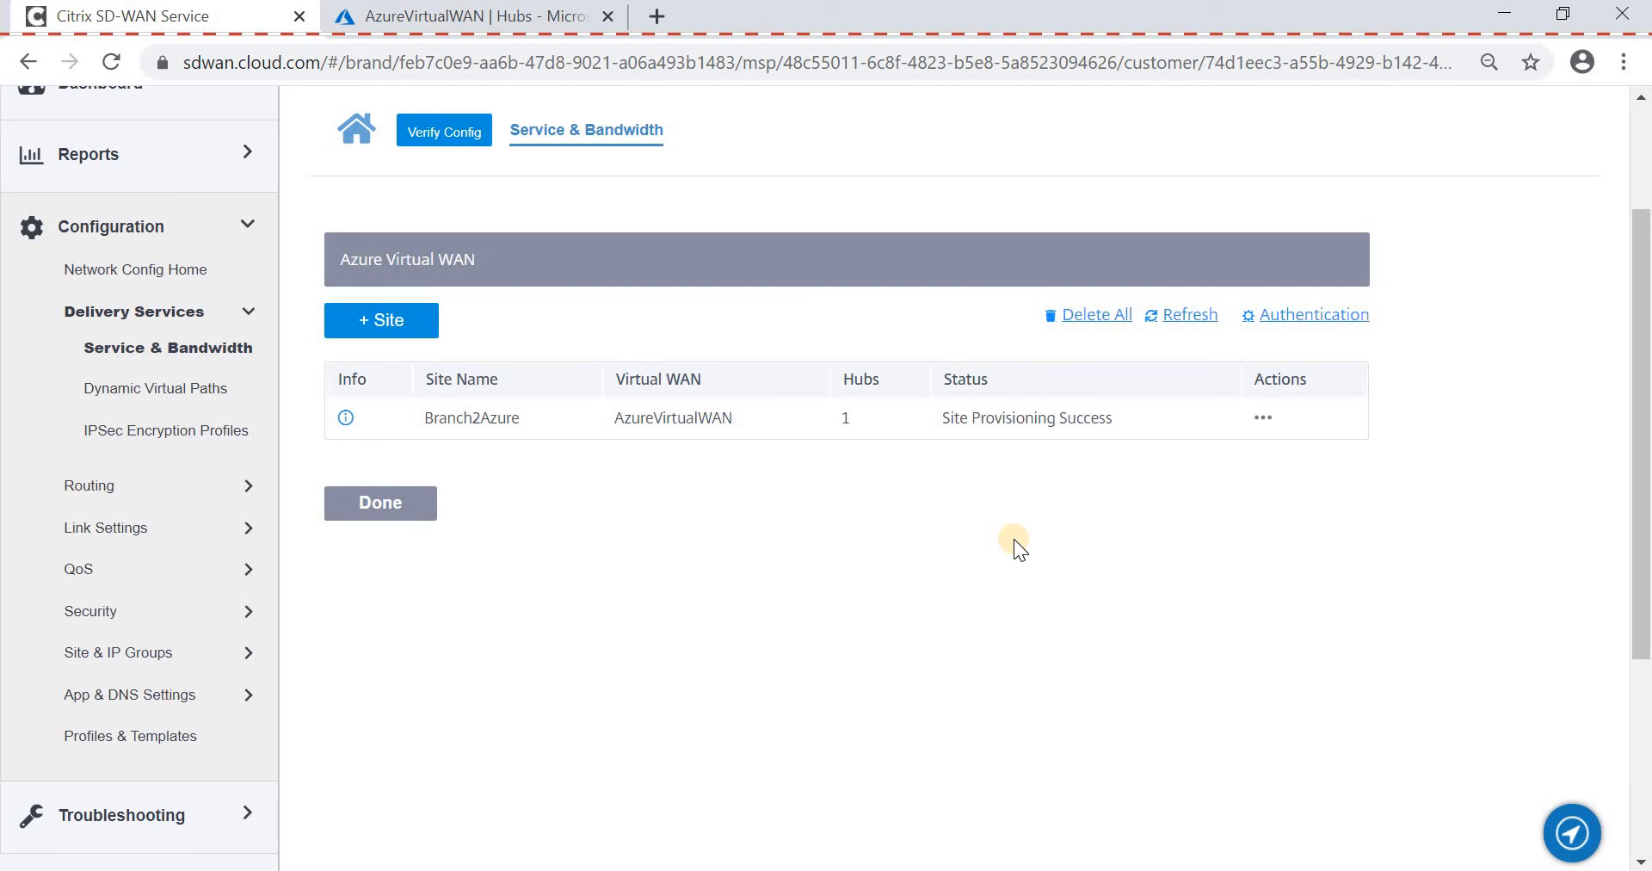
click(414, 515)
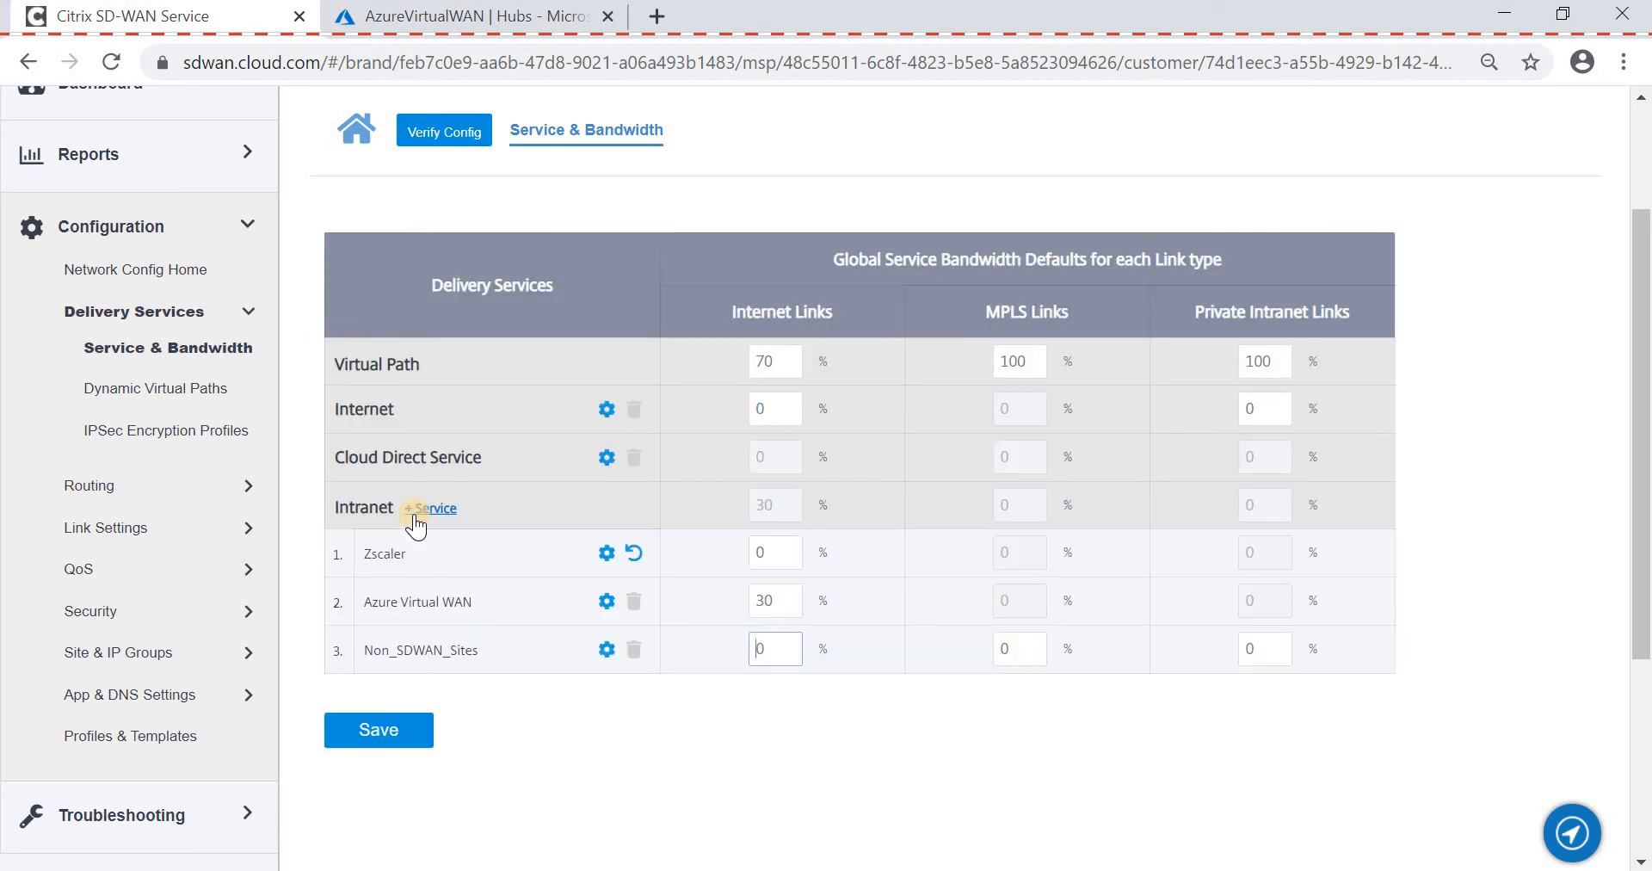
Deploy the network configuration from the network configuration home by staging and activating it on the appliances.
scroll(528, 389, up, 2)
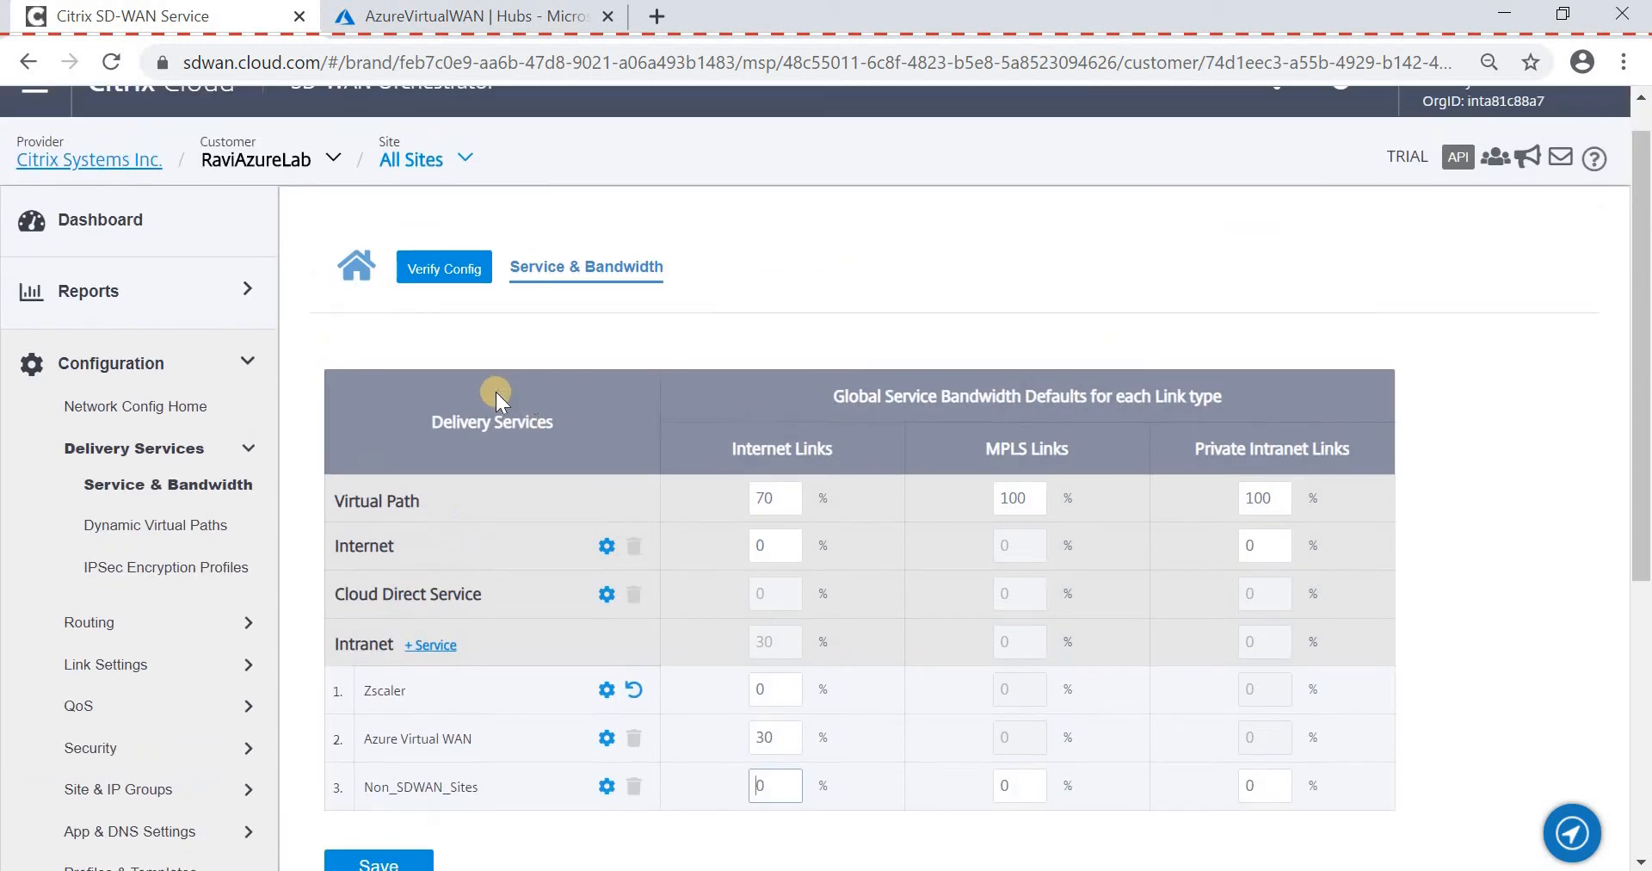
click(359, 268)
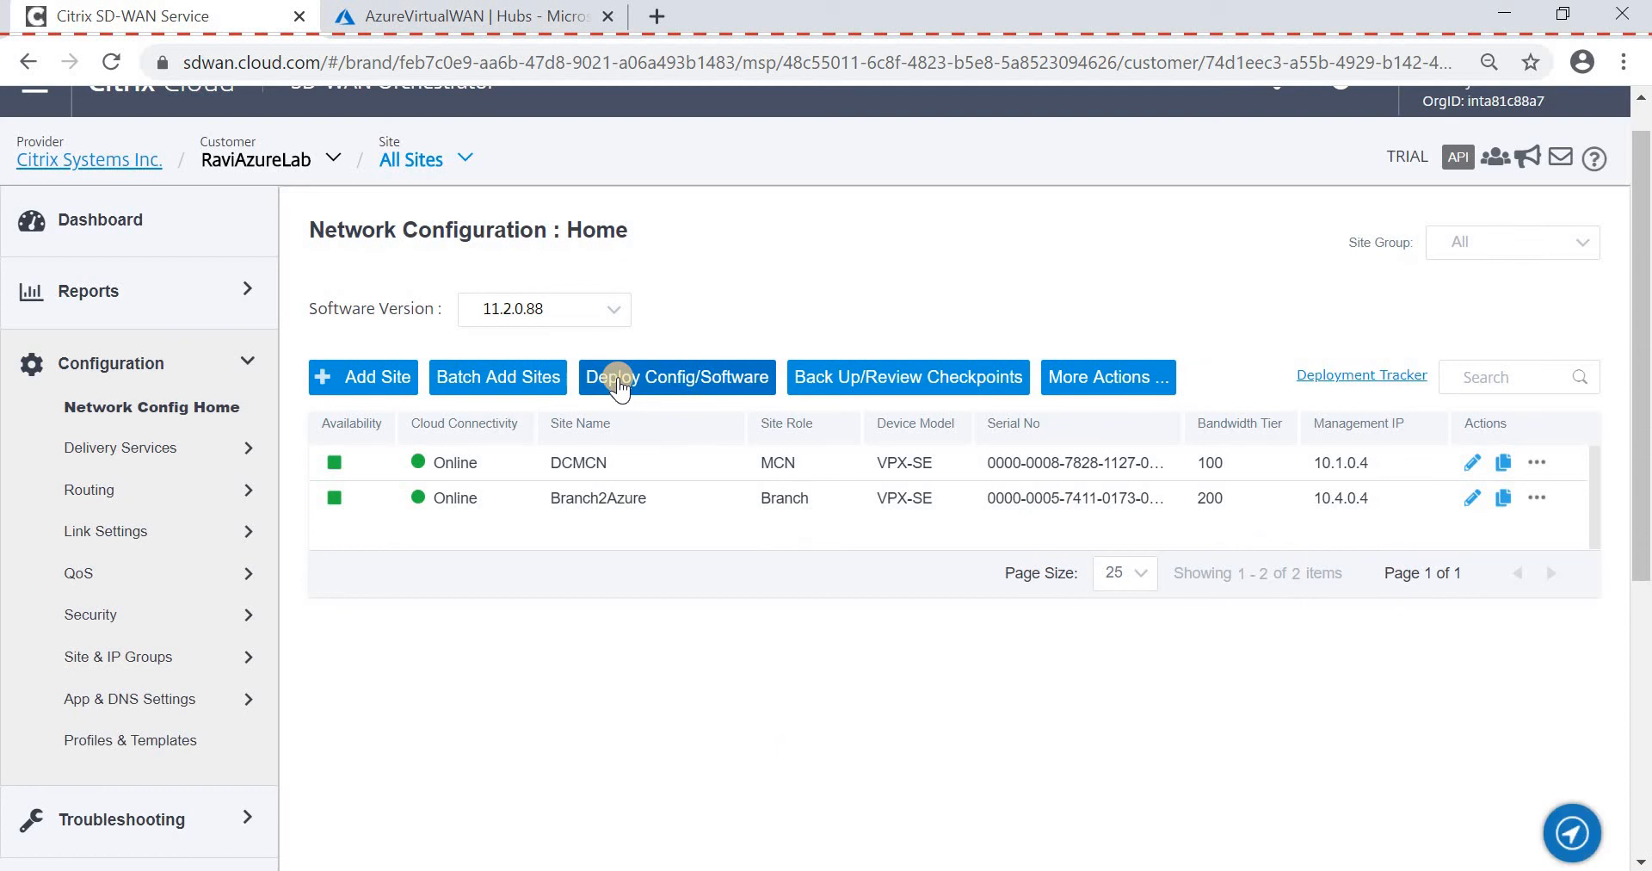
click(617, 378)
click(413, 465)
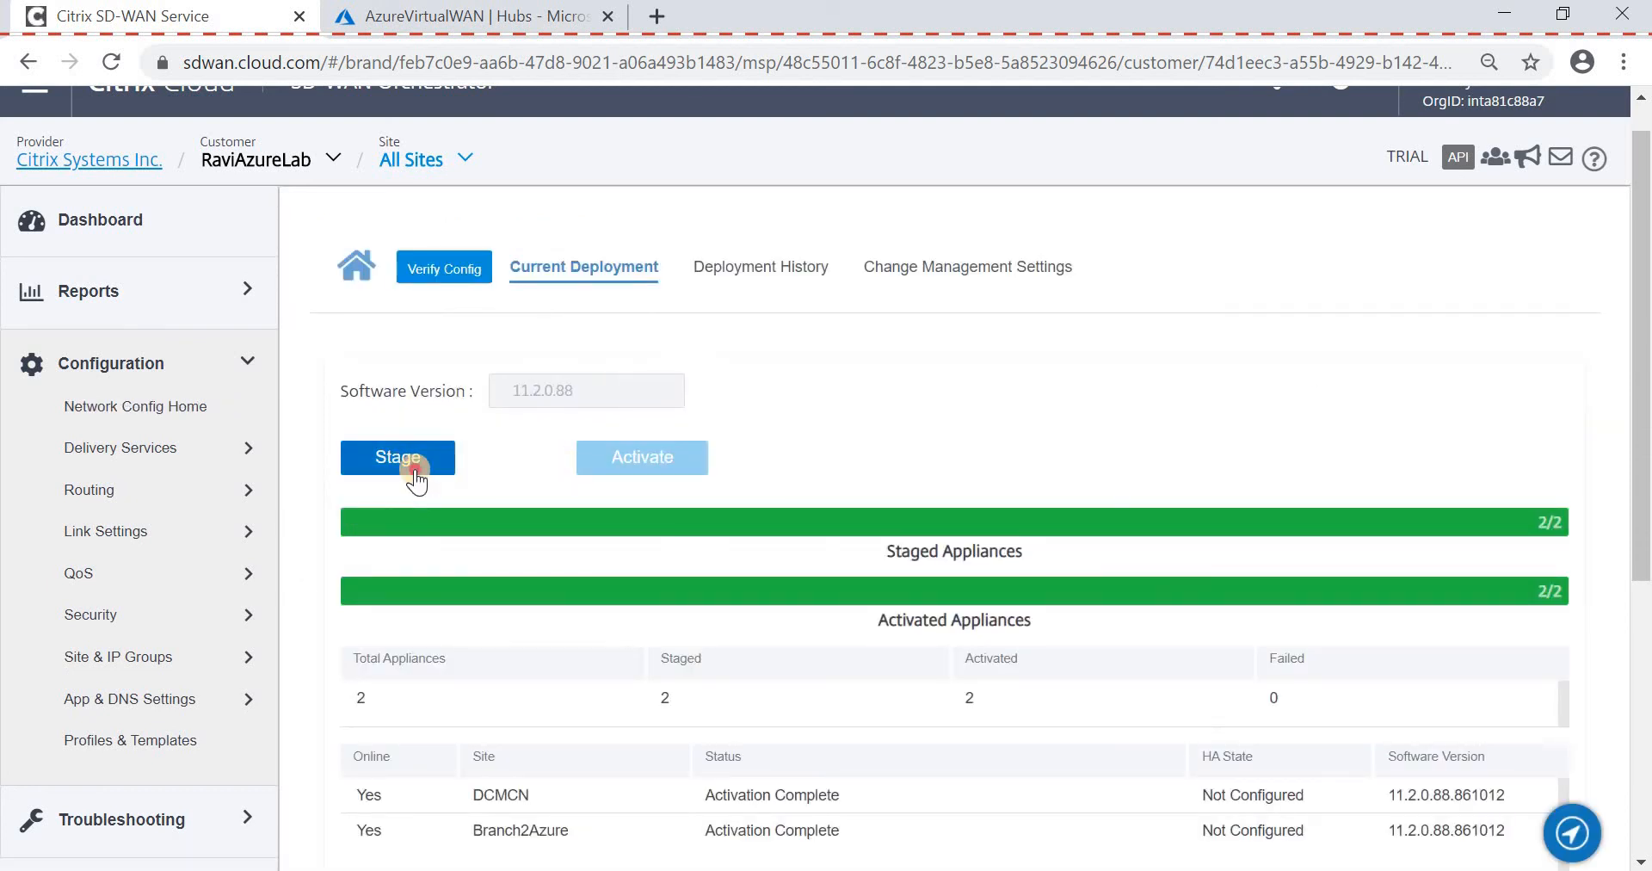
scroll(984, 645, down, 1)
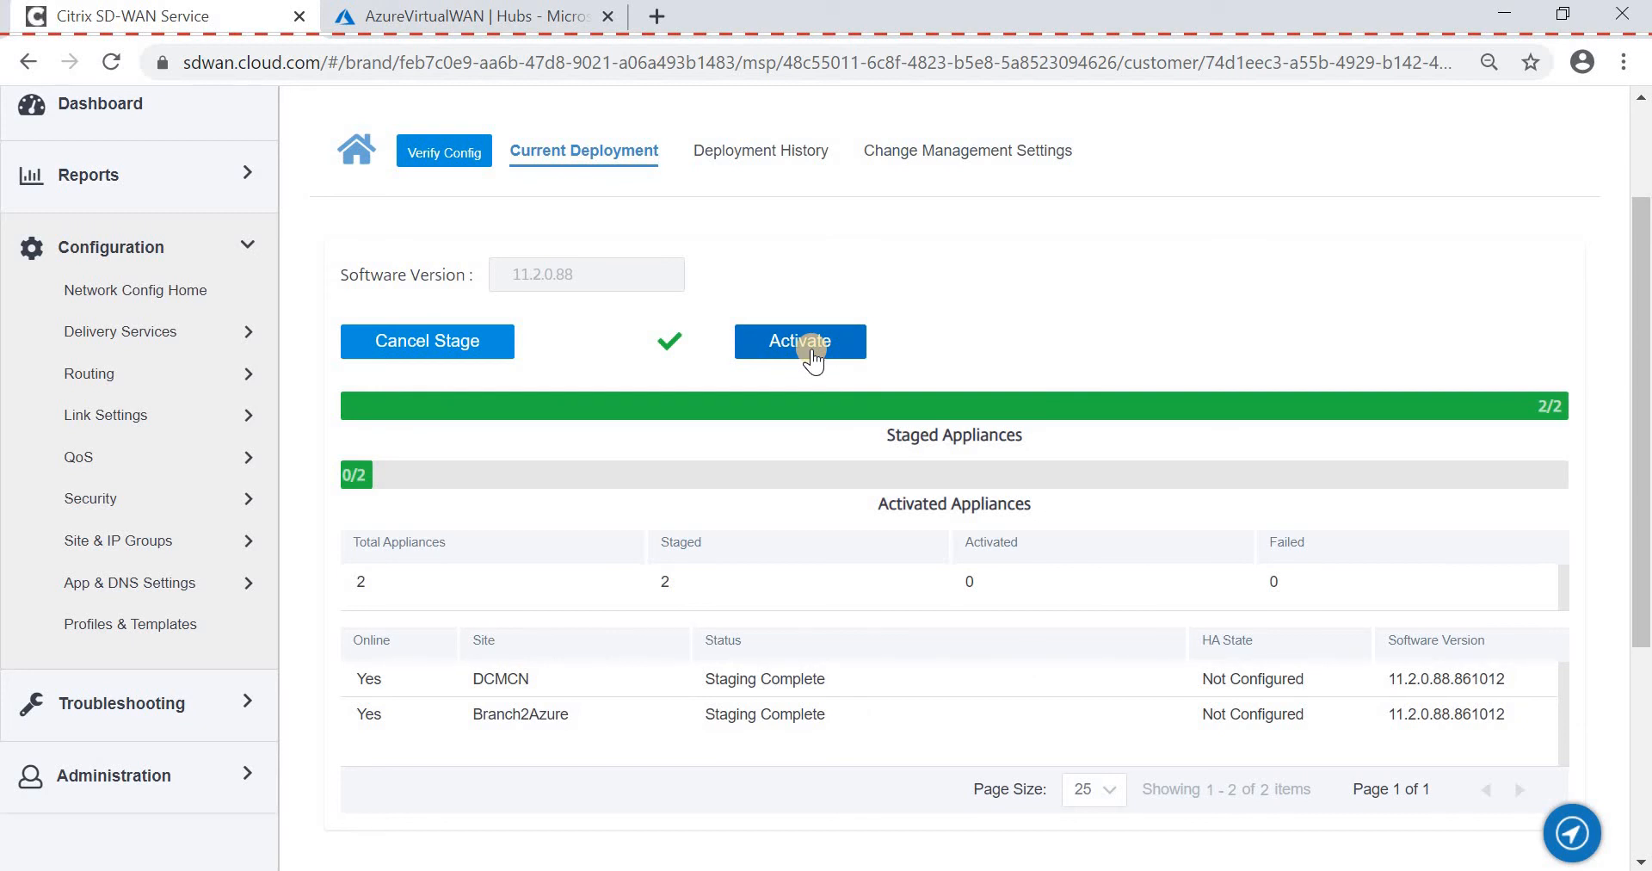
click(809, 351)
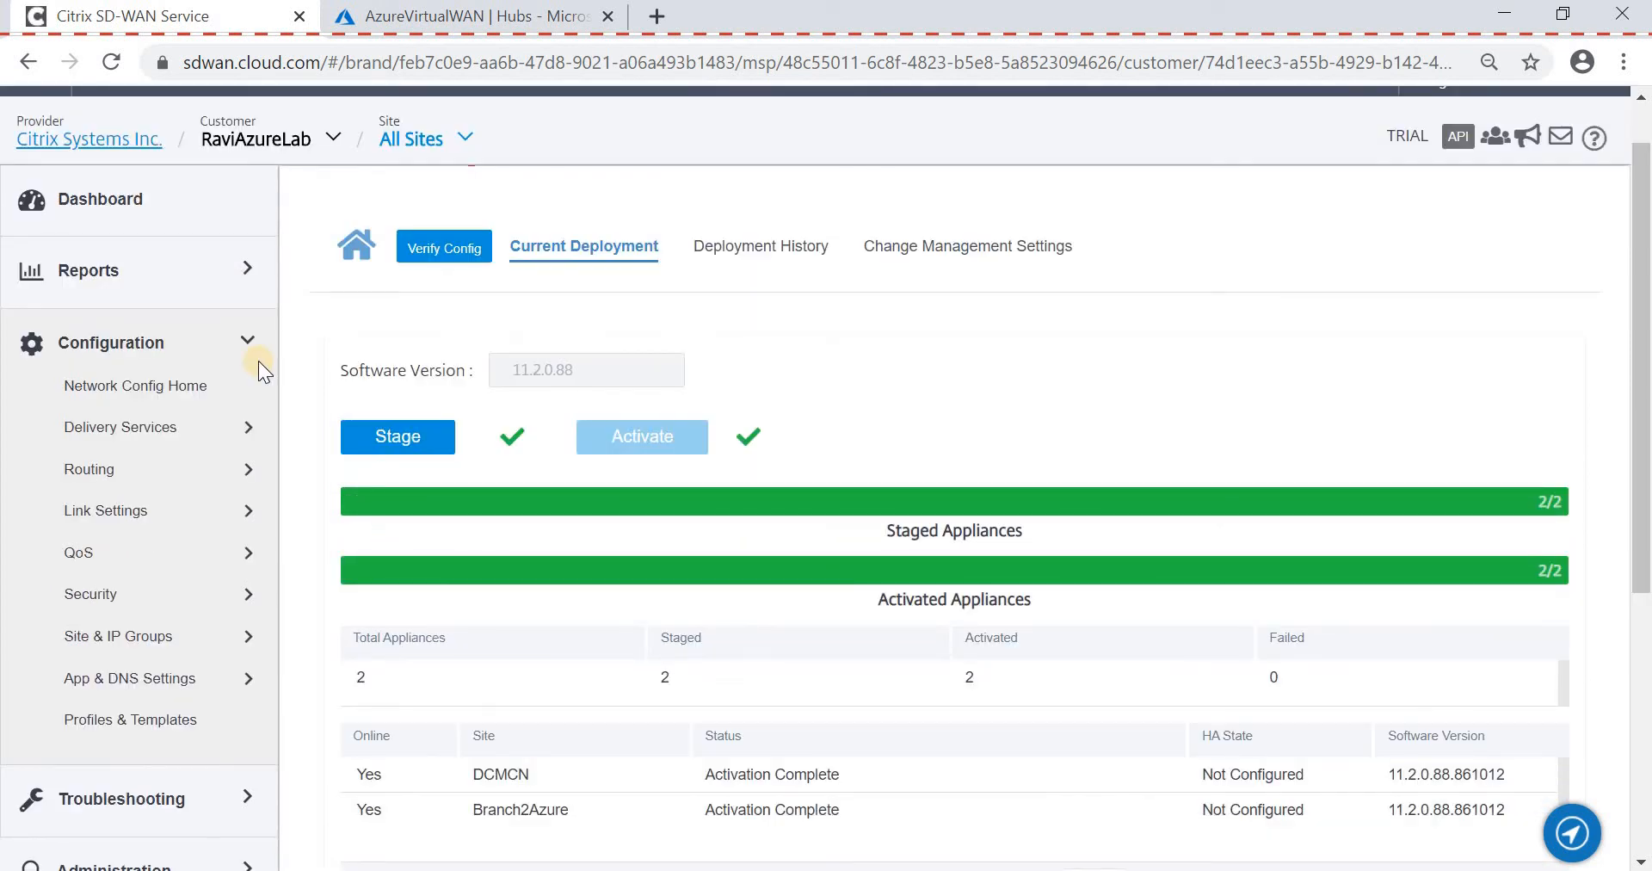
Retrieve the latest real-time IPsec tunnel statistics for the Branch2Azure site.
click(240, 277)
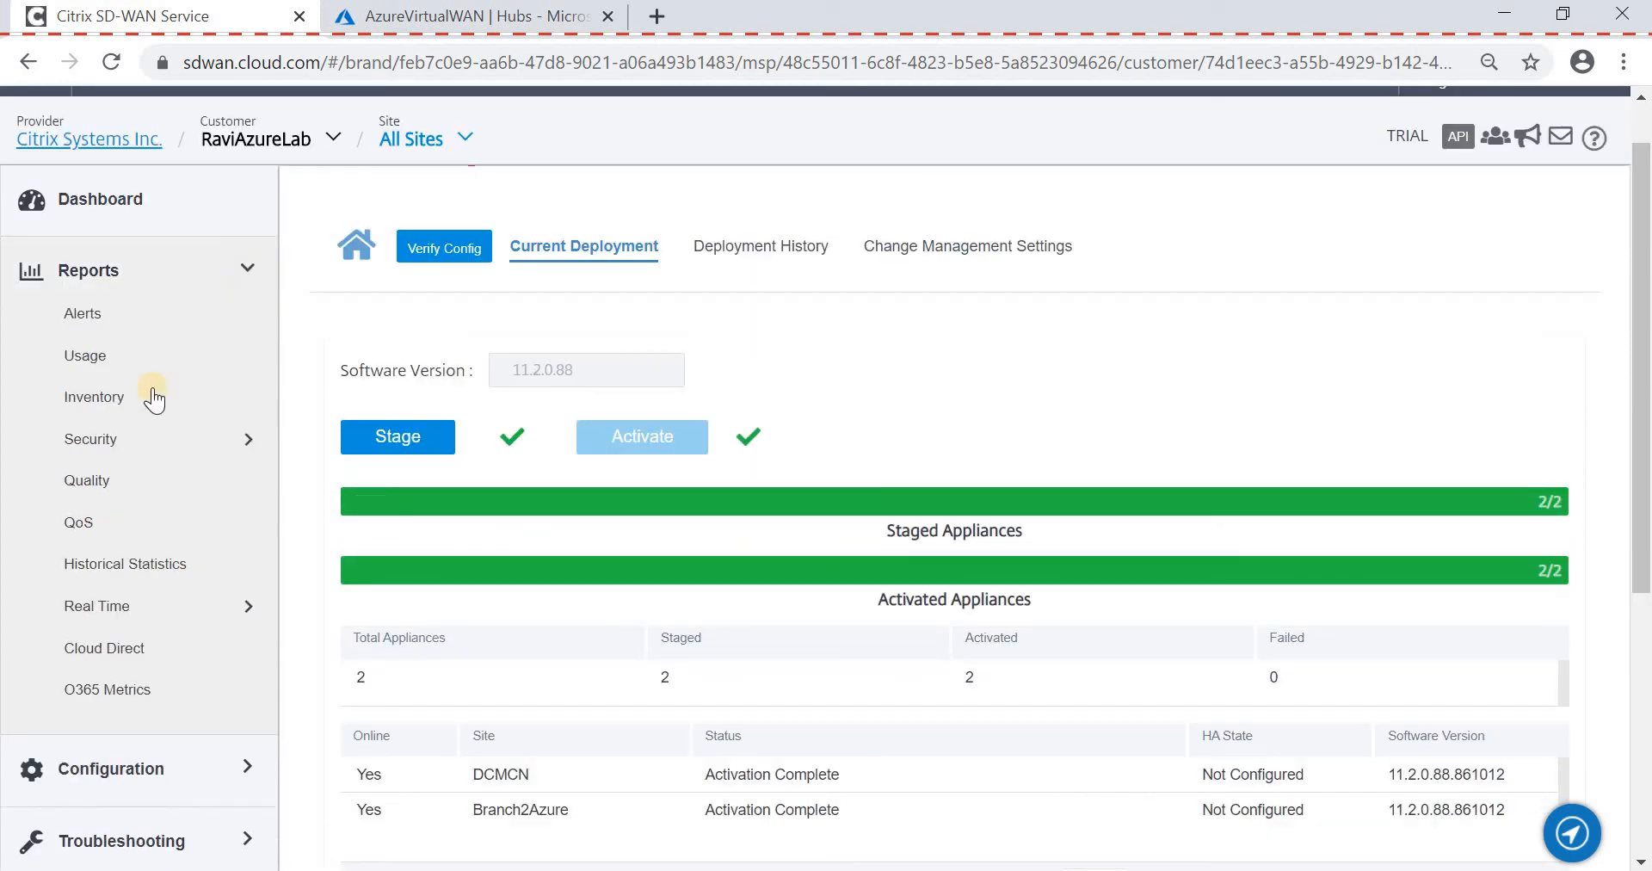
click(107, 608)
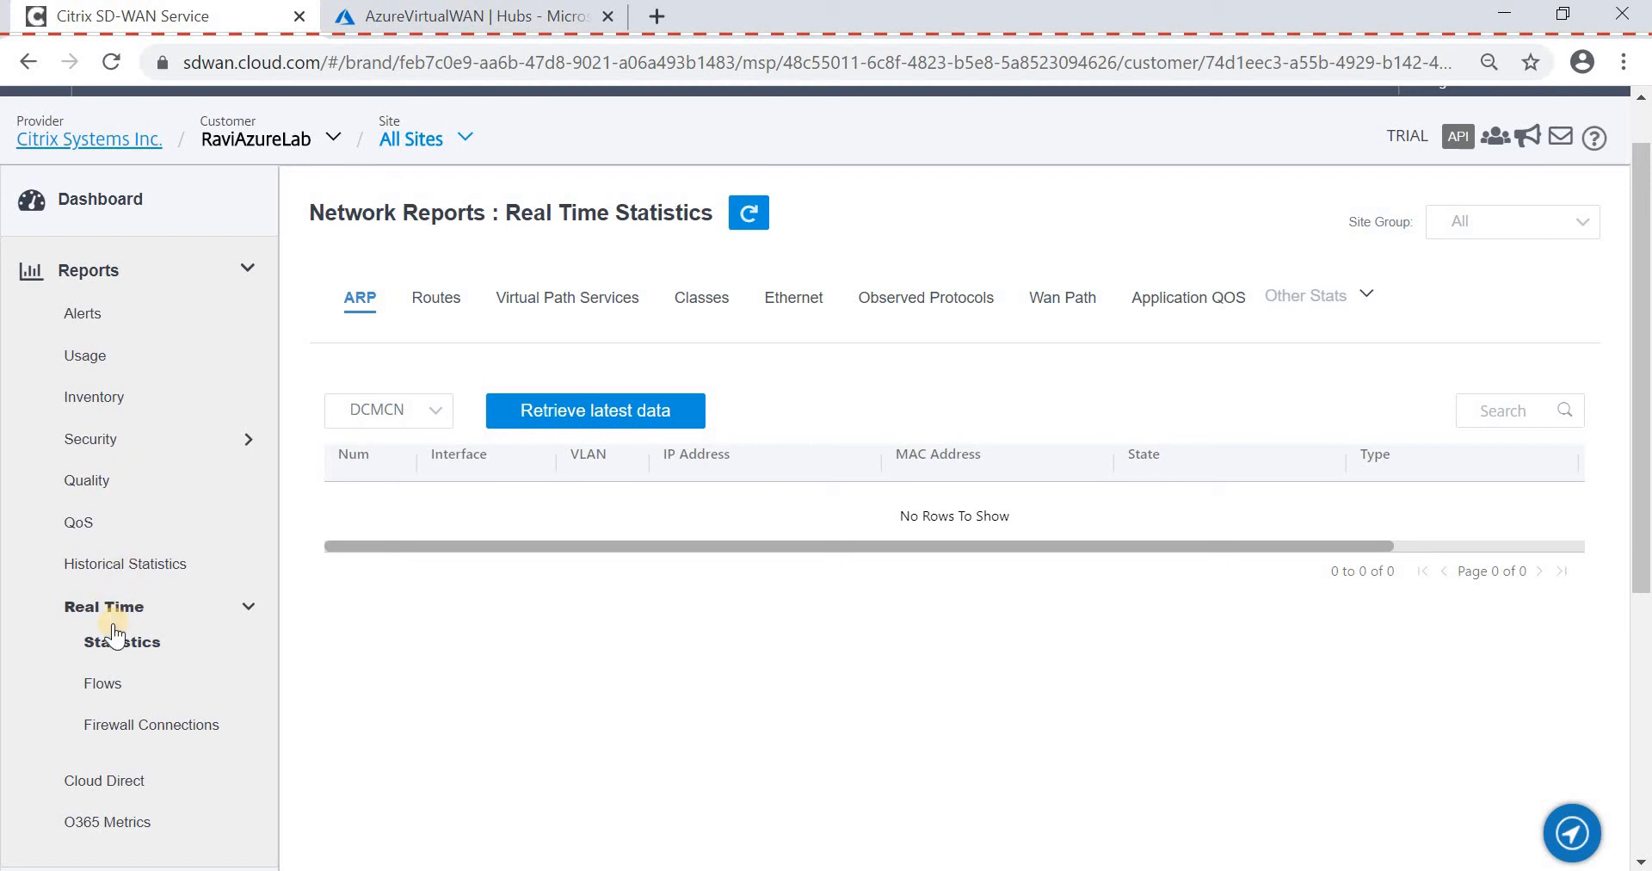
scroll(116, 632, down, 1)
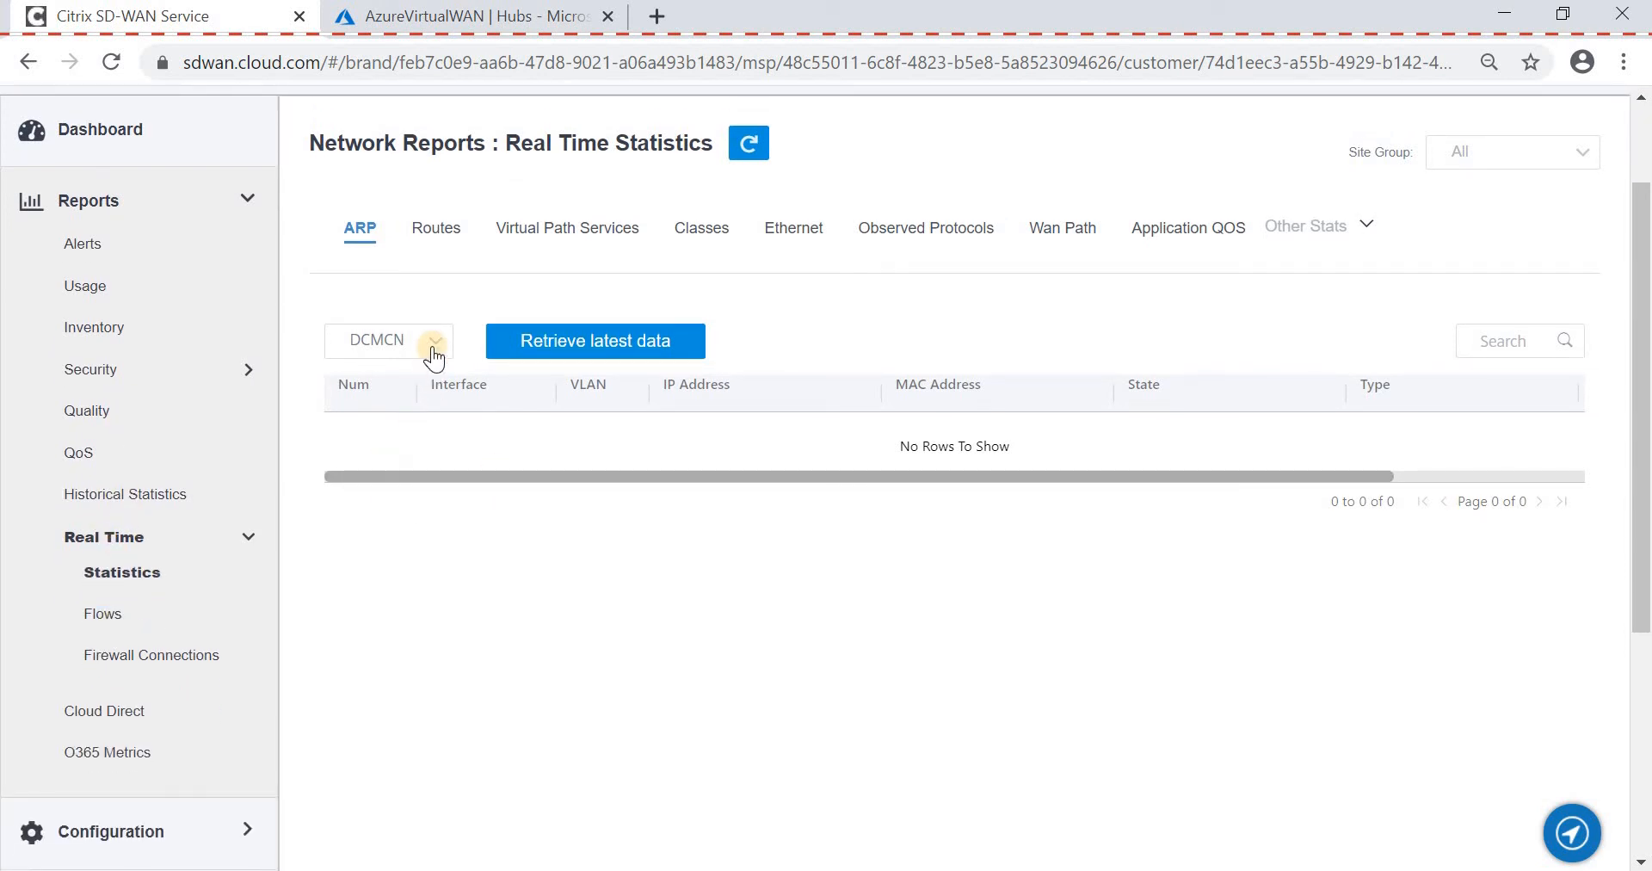
click(1334, 249)
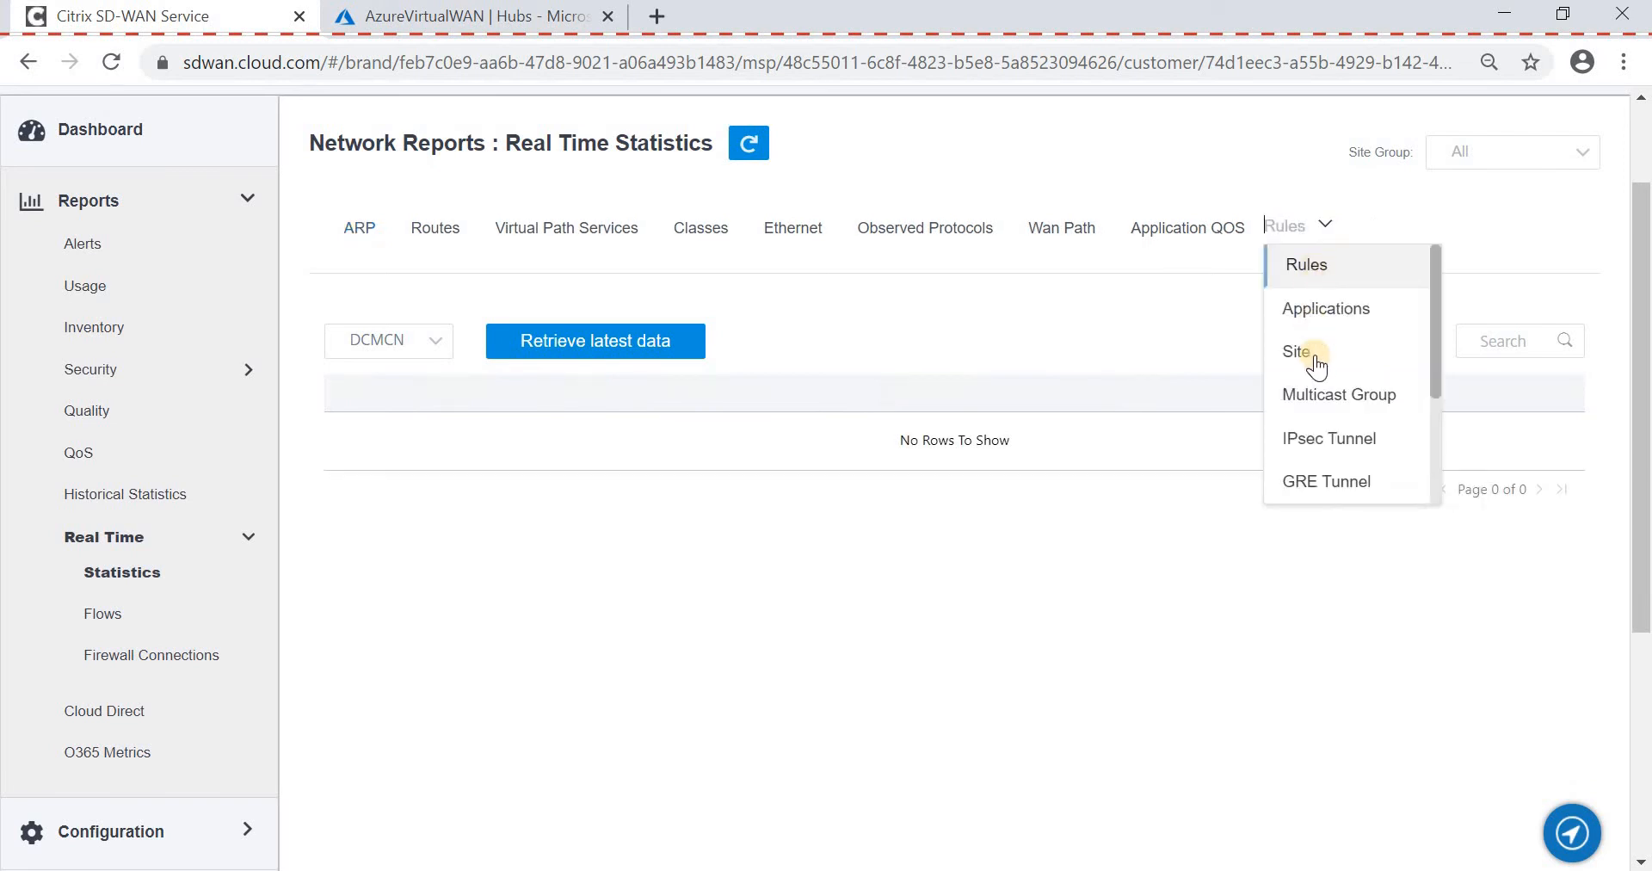
click(1309, 437)
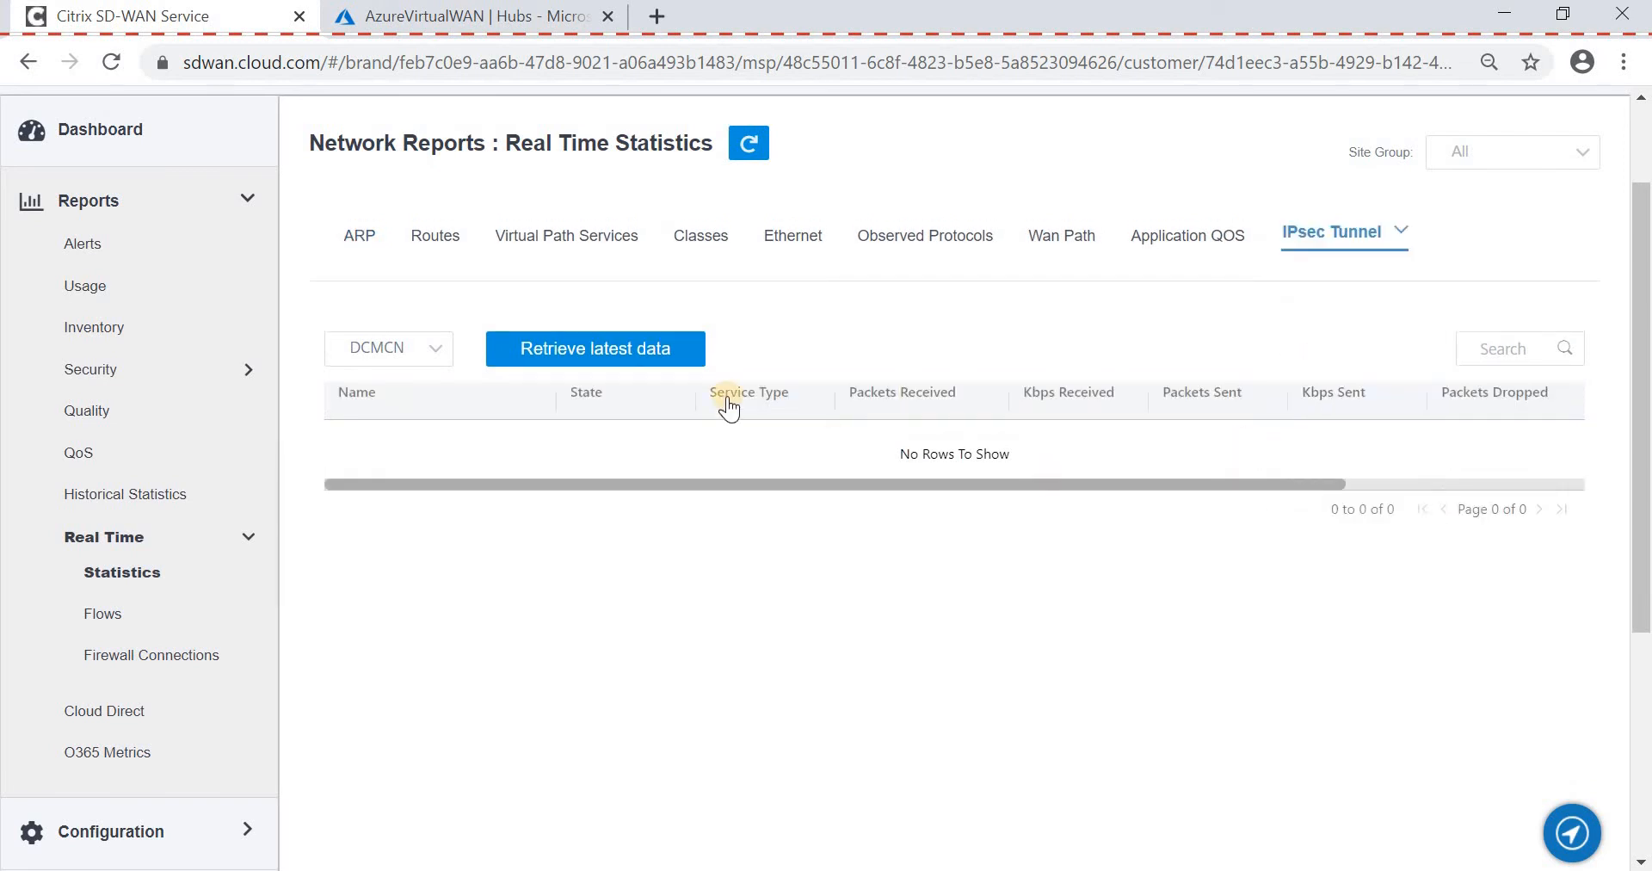
click(437, 353)
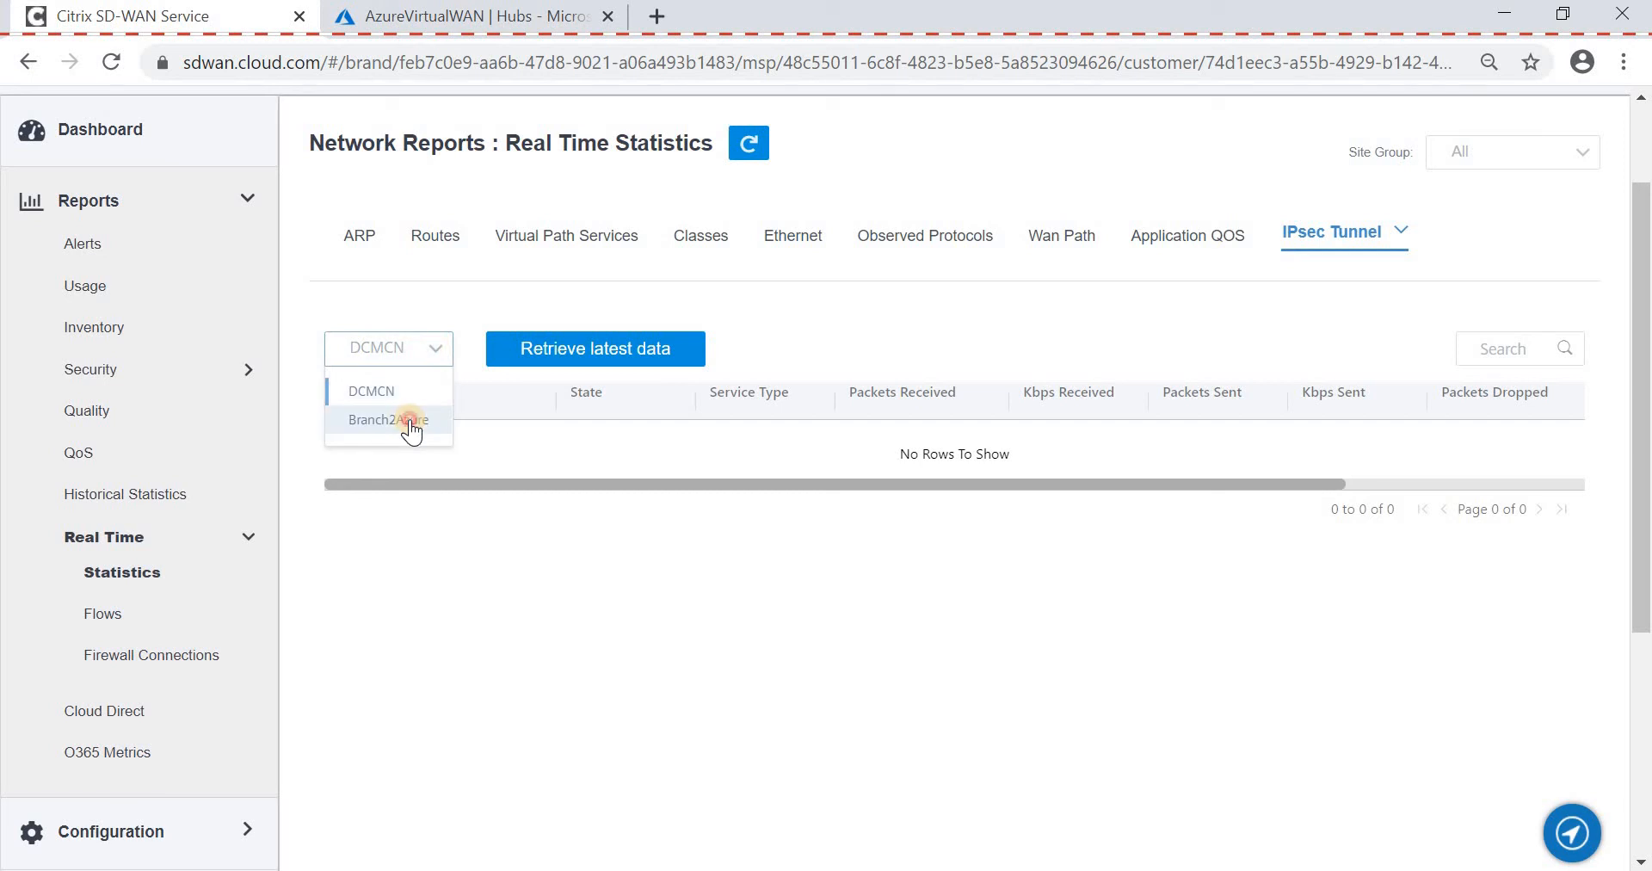
click(406, 422)
click(643, 347)
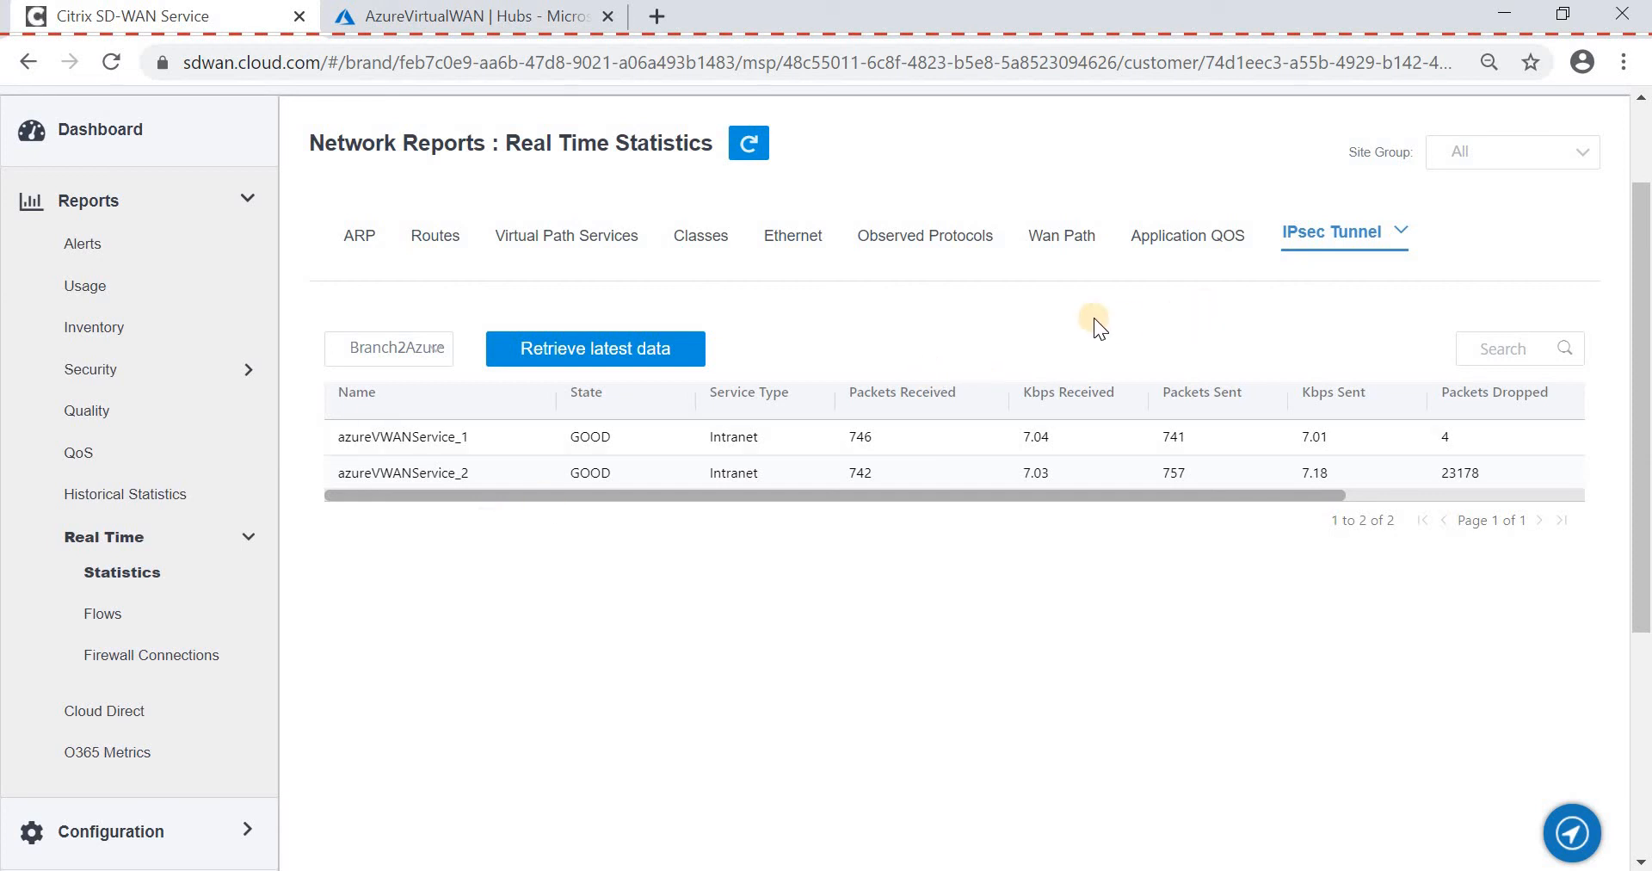
Retrieve the latest real-time routes for Branch2Azure and examine the service, type and protocol of each route.
click(439, 237)
click(555, 345)
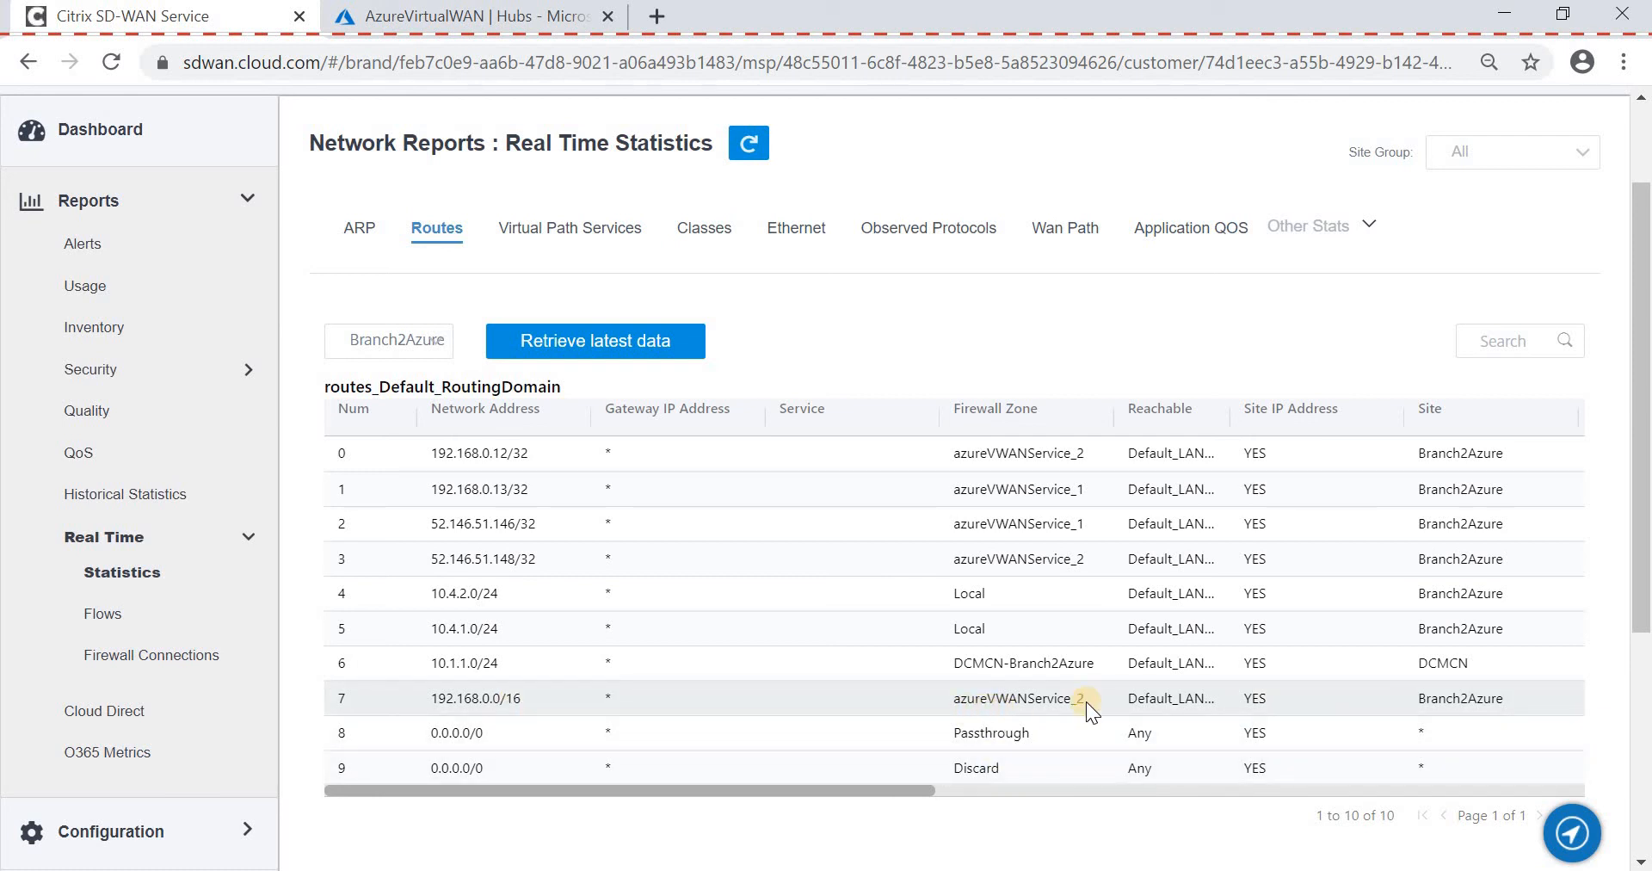
scroll(1086, 700, right, 5)
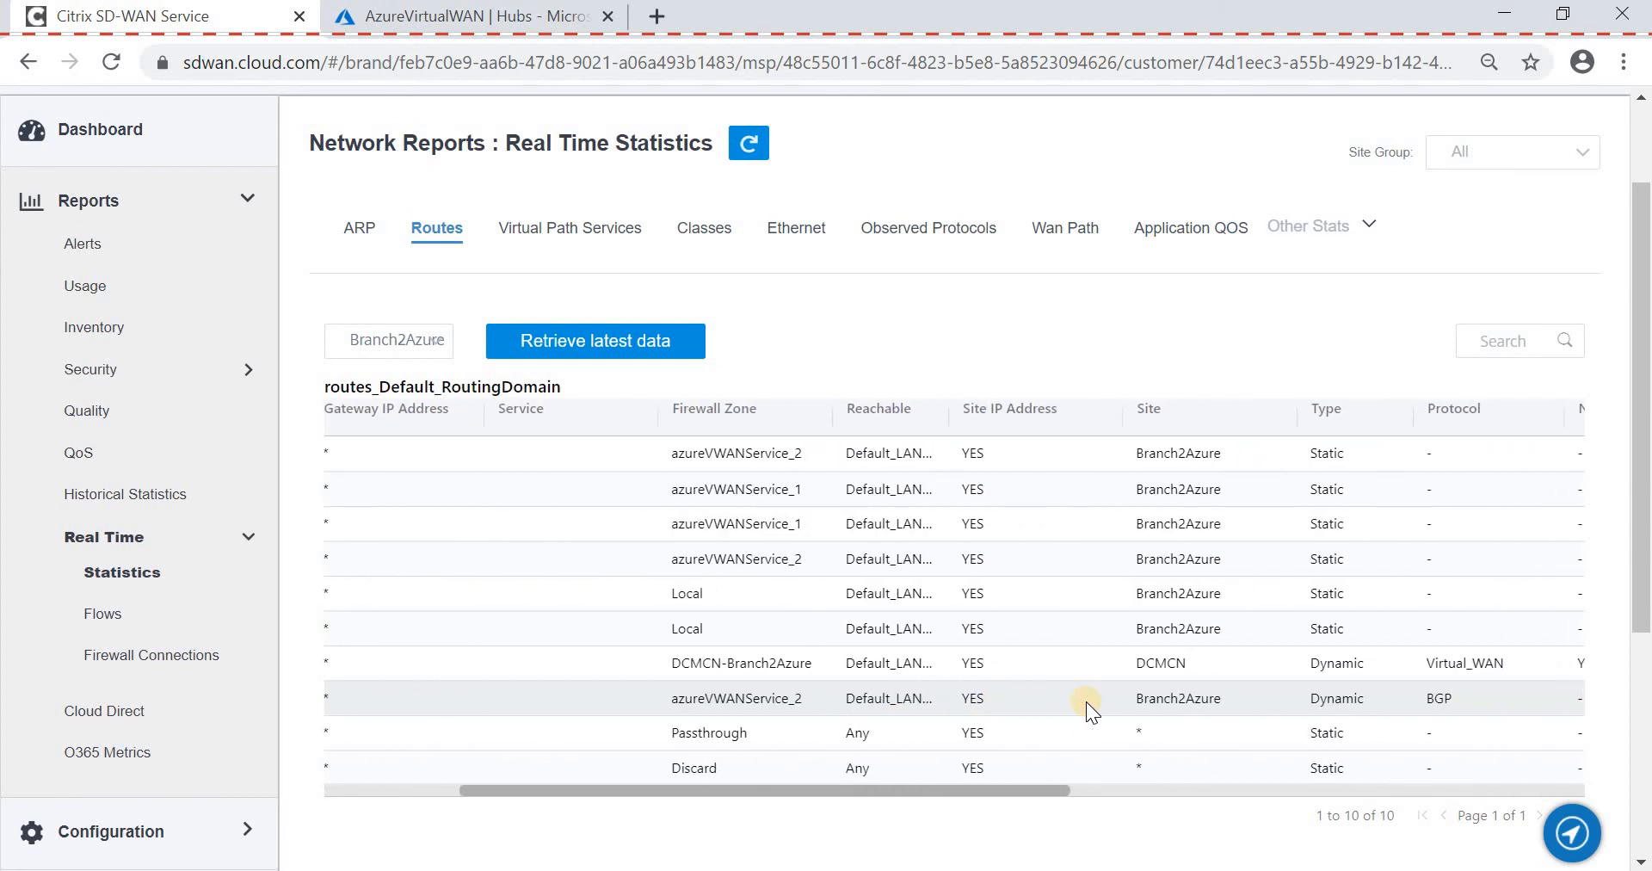
scroll(1086, 700, right, 3)
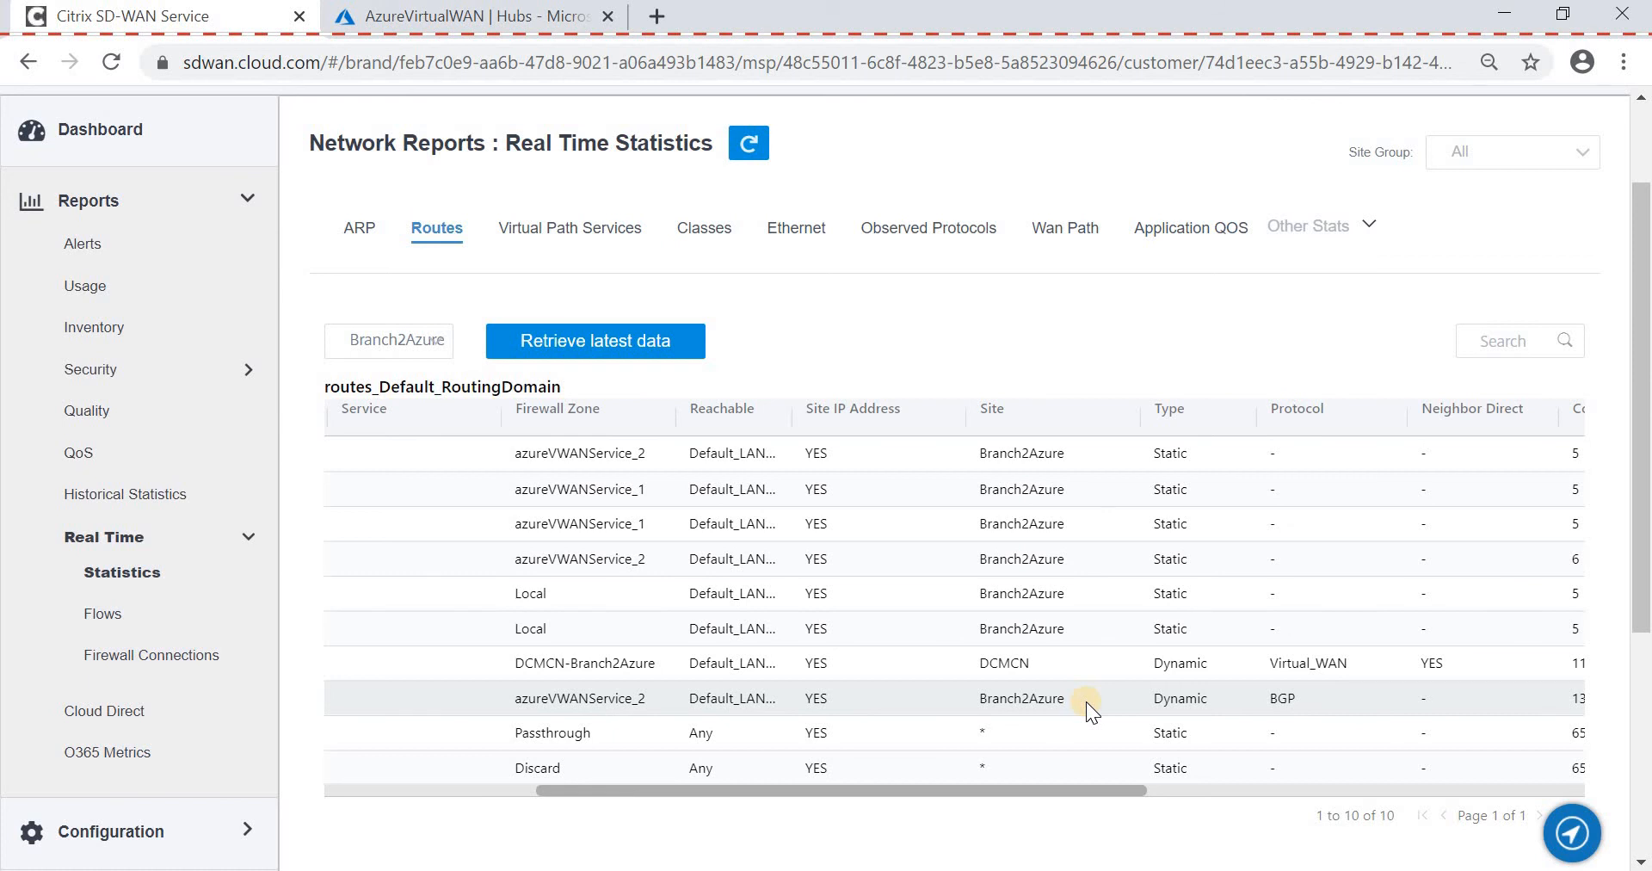
Compare the network addresses and protocols of the Branch2Azure routes with the CitrixHub address space in the Azure portal.
scroll(1086, 701, left, 8)
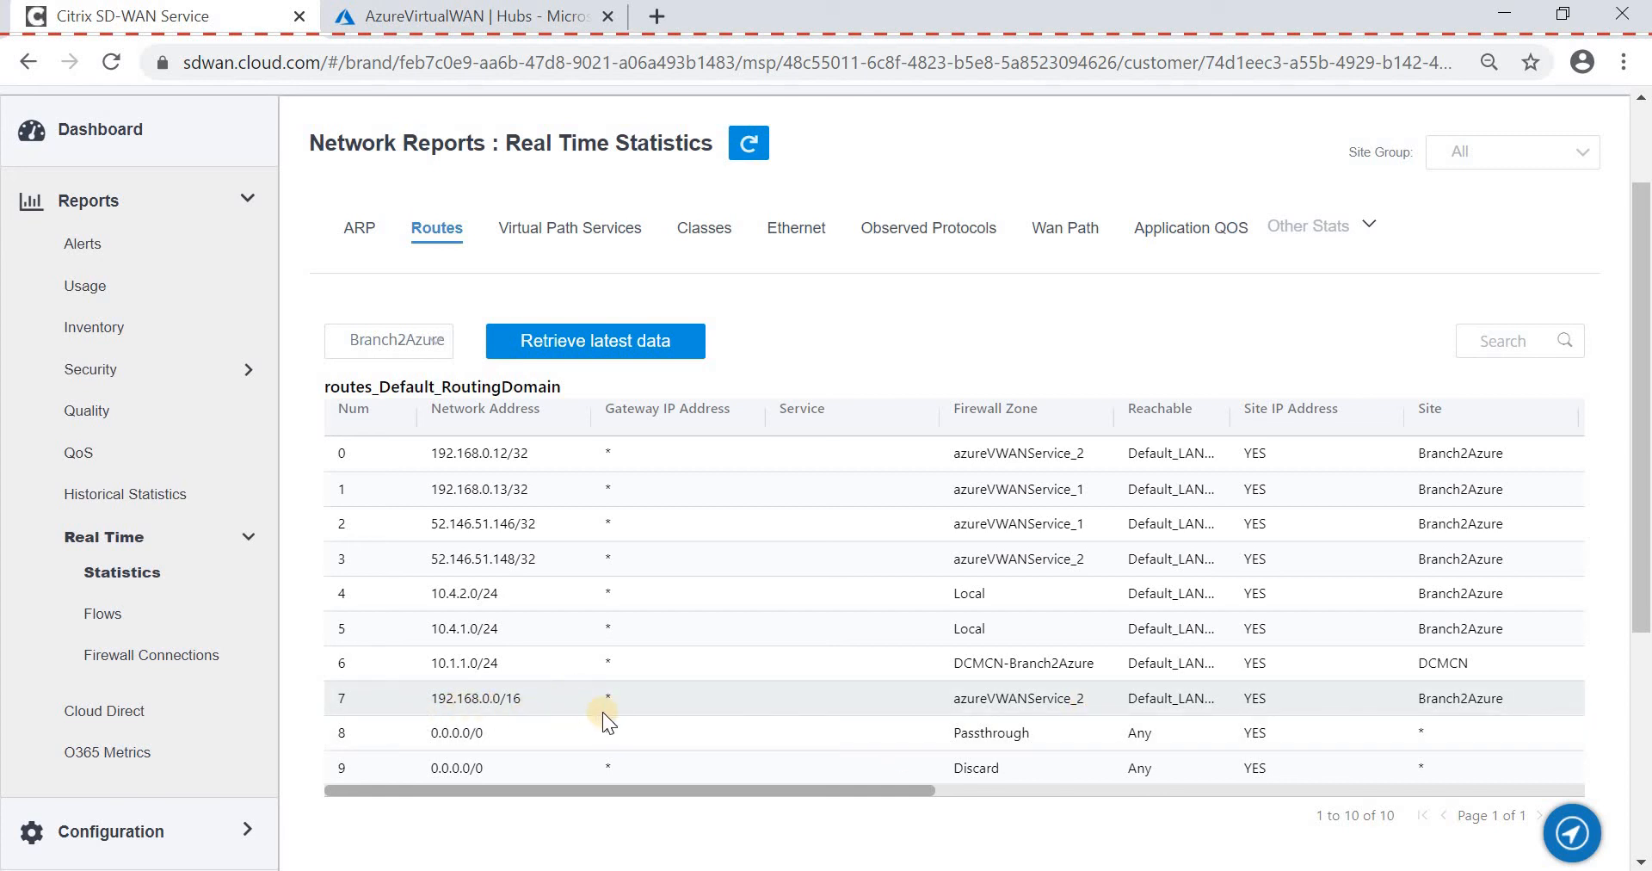
click(465, 15)
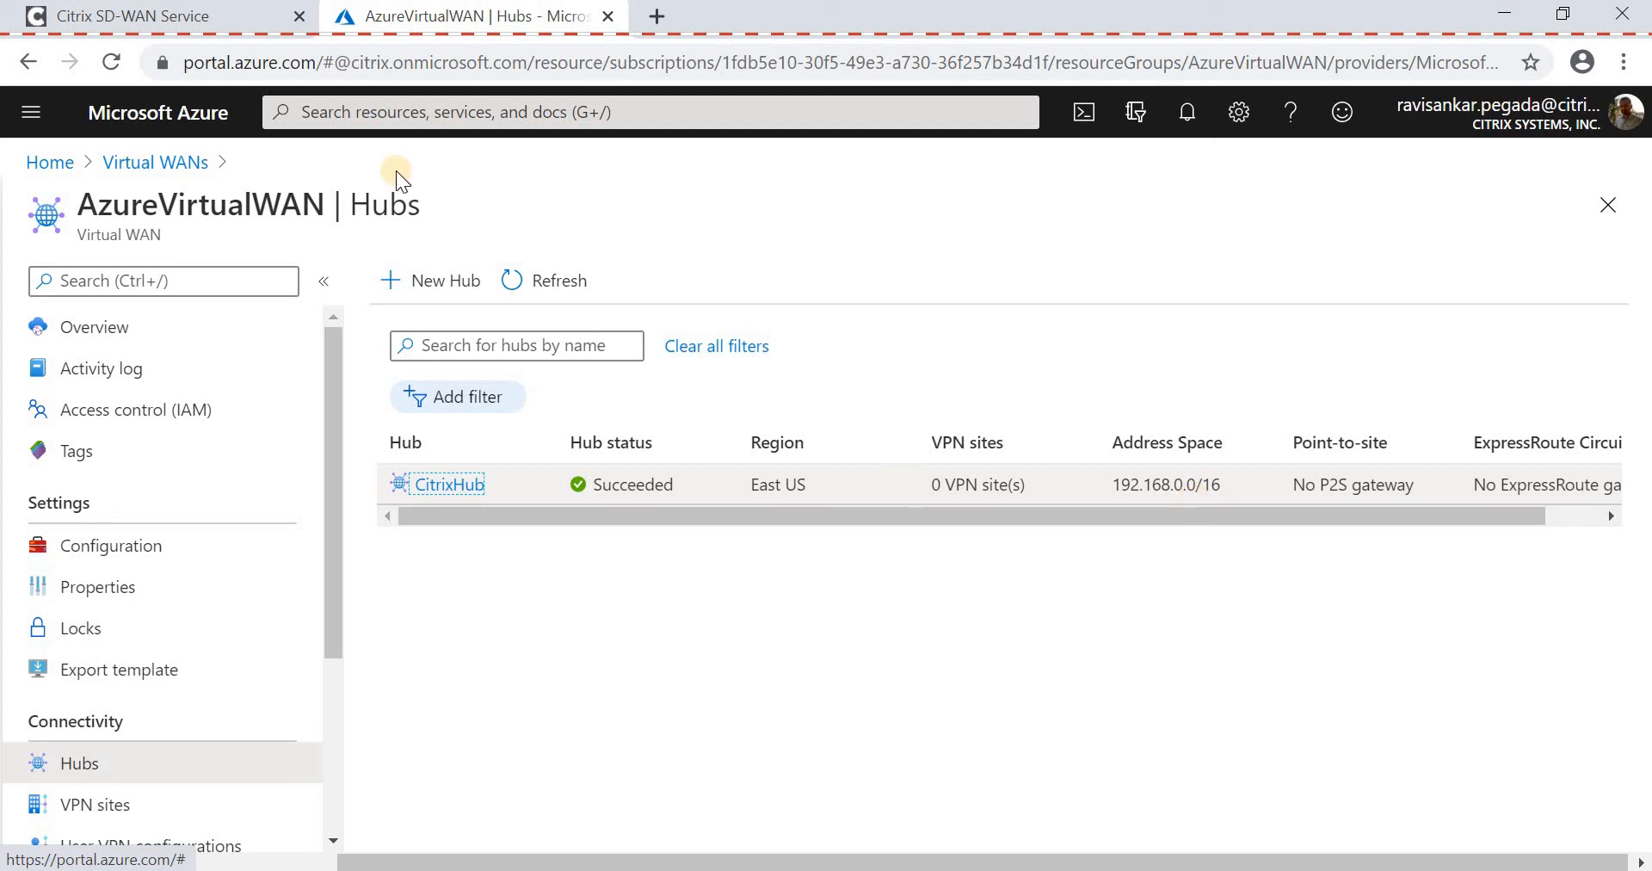
click(207, 22)
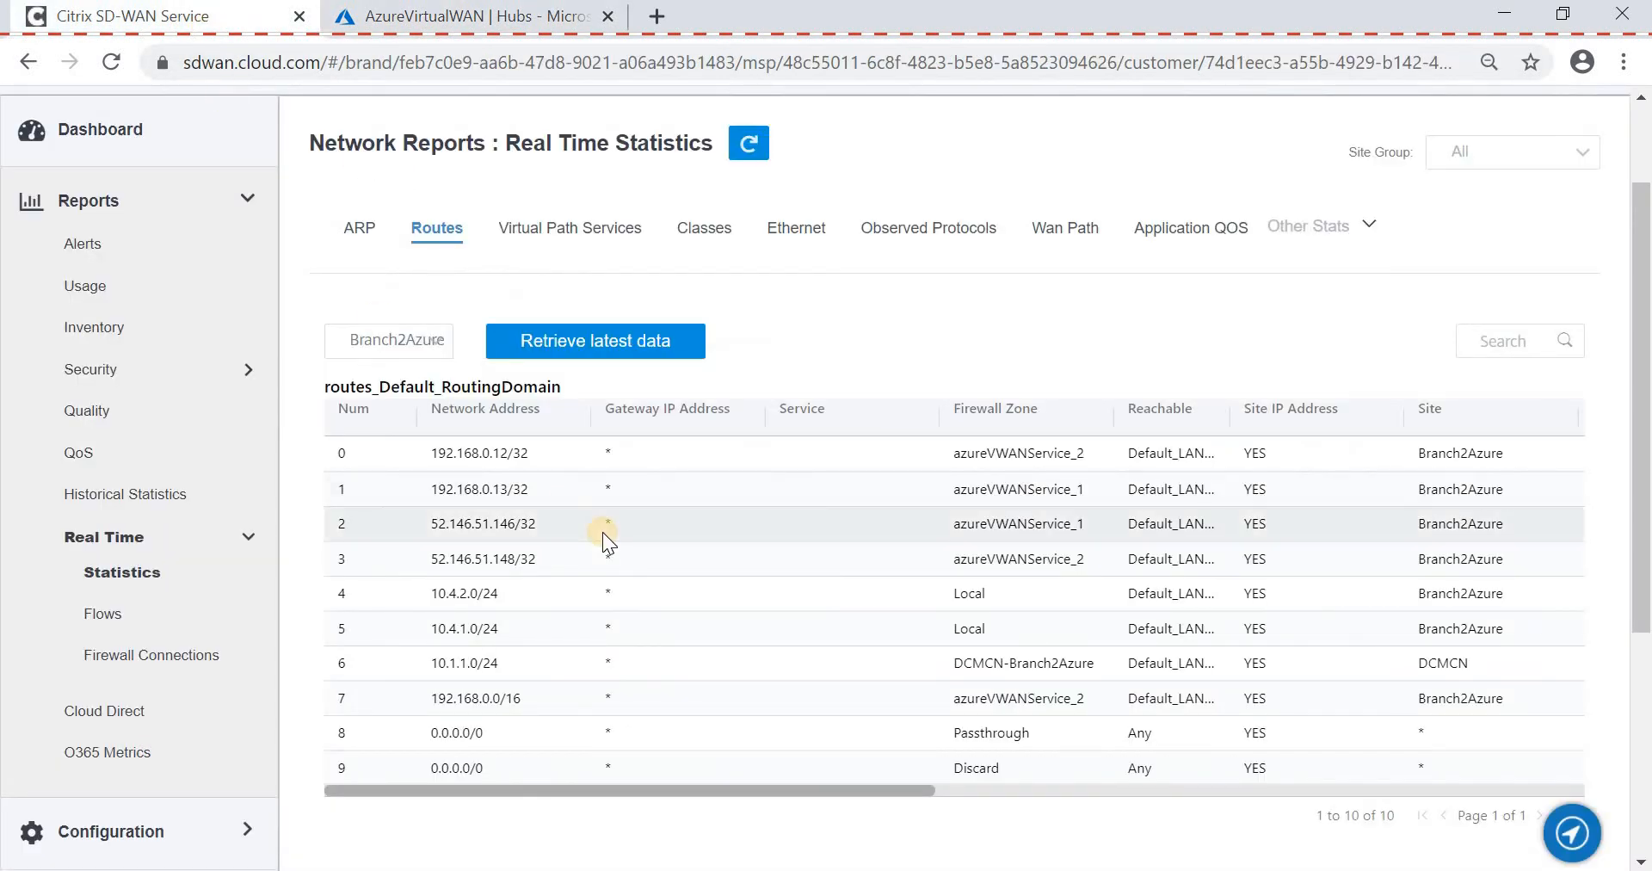
scroll(800, 648, left, 1)
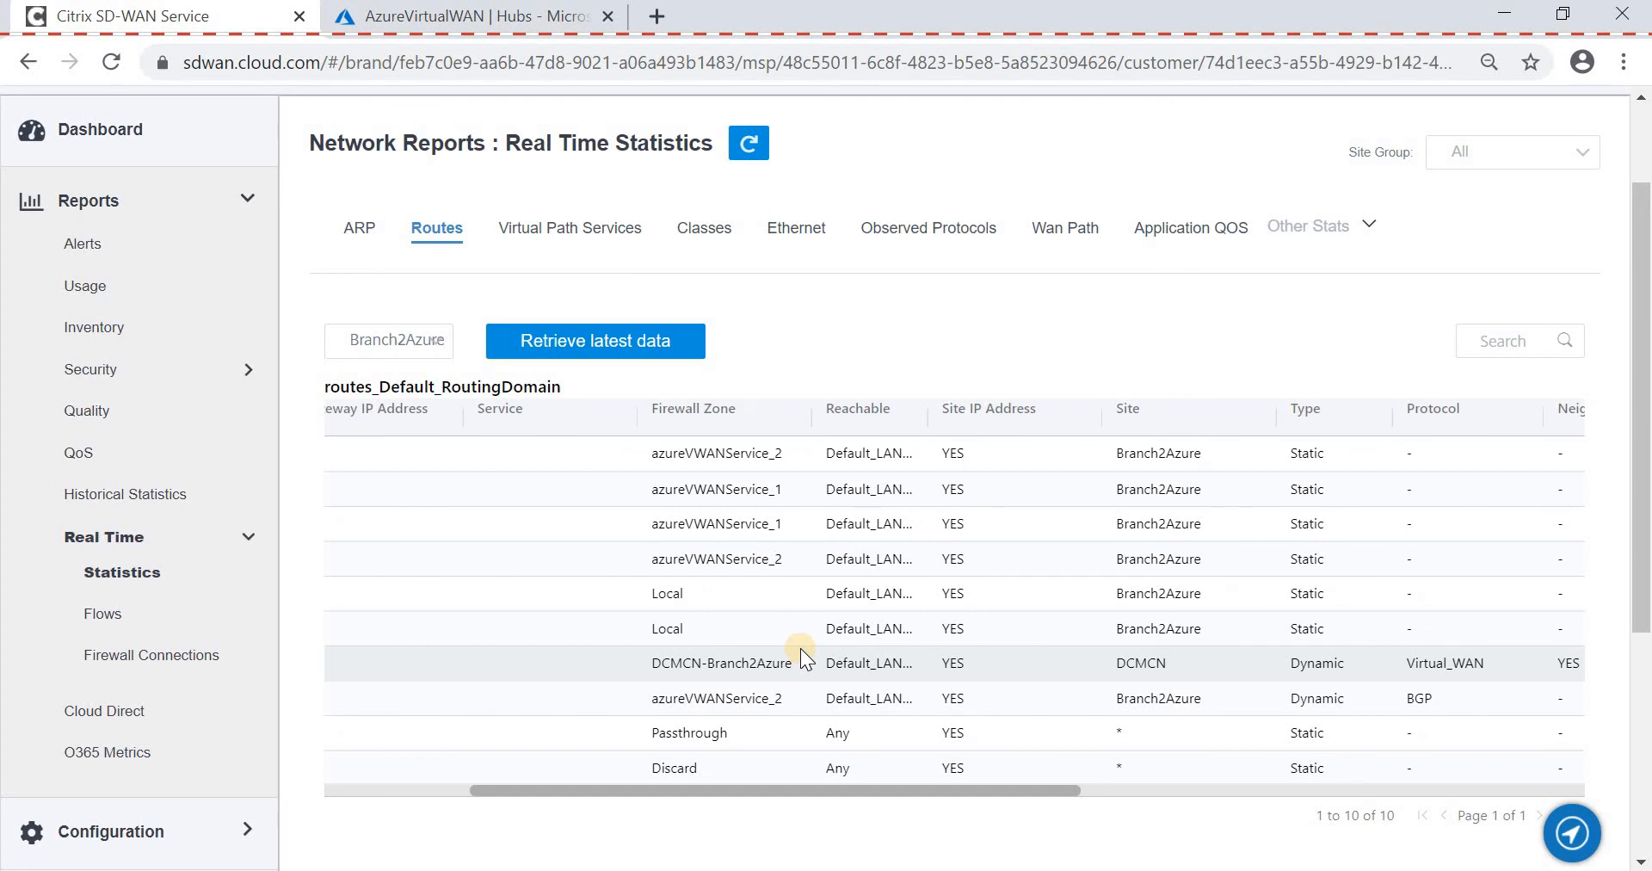
scroll(800, 648, left, 3)
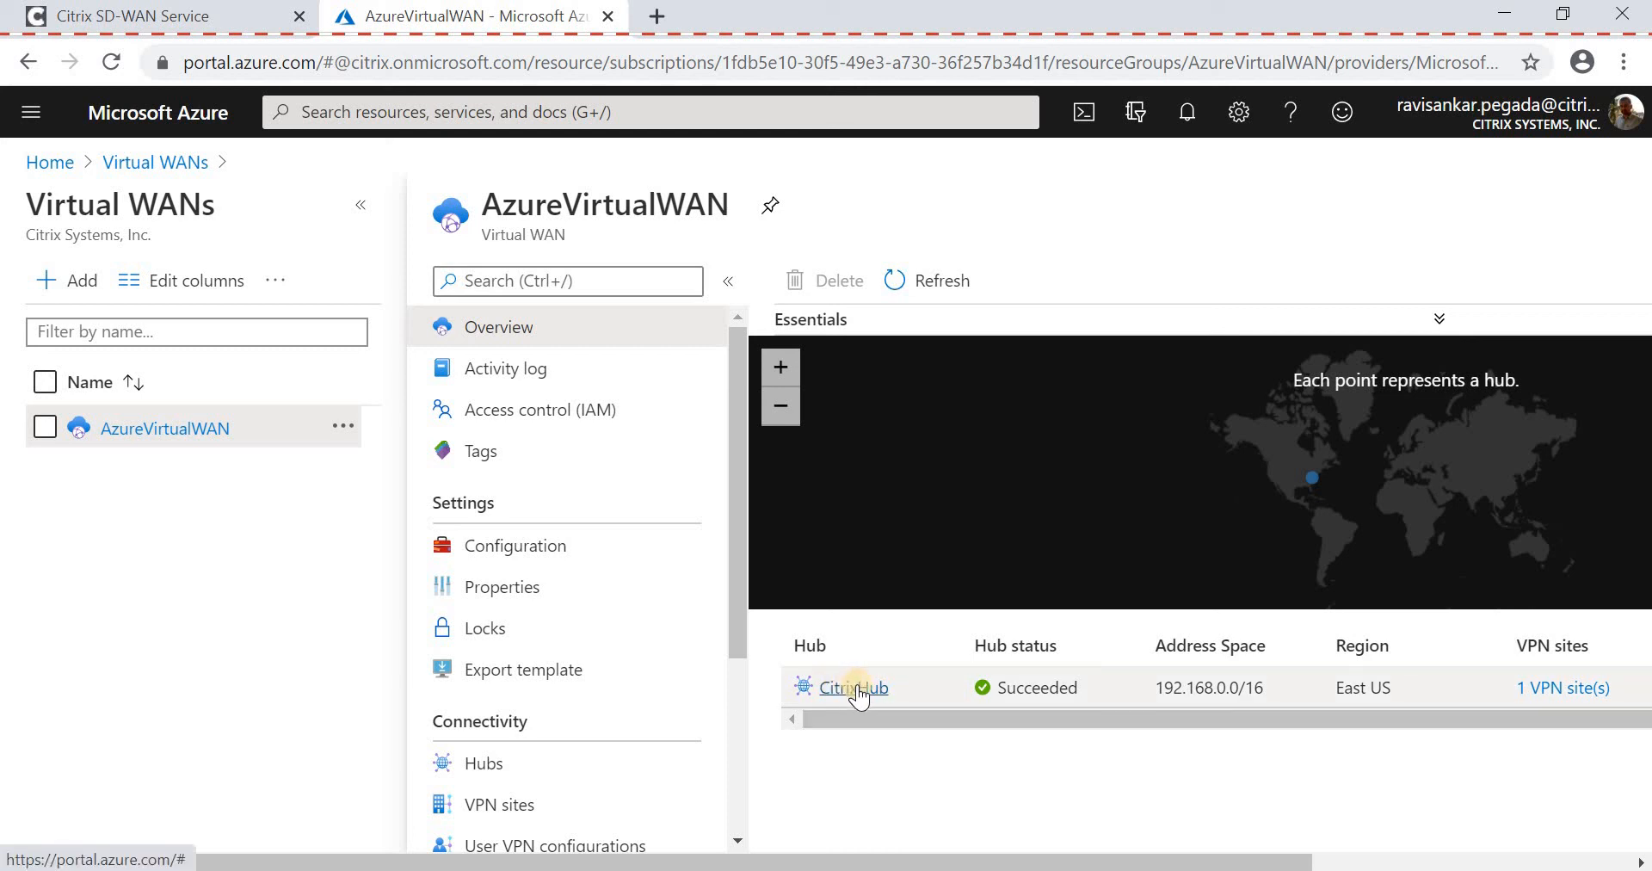
In the Azure portal, open the VPN sites of CitrixHub and inspect the provisioning status and hub association of Branch2Azure.
scroll(858, 688, right, 2)
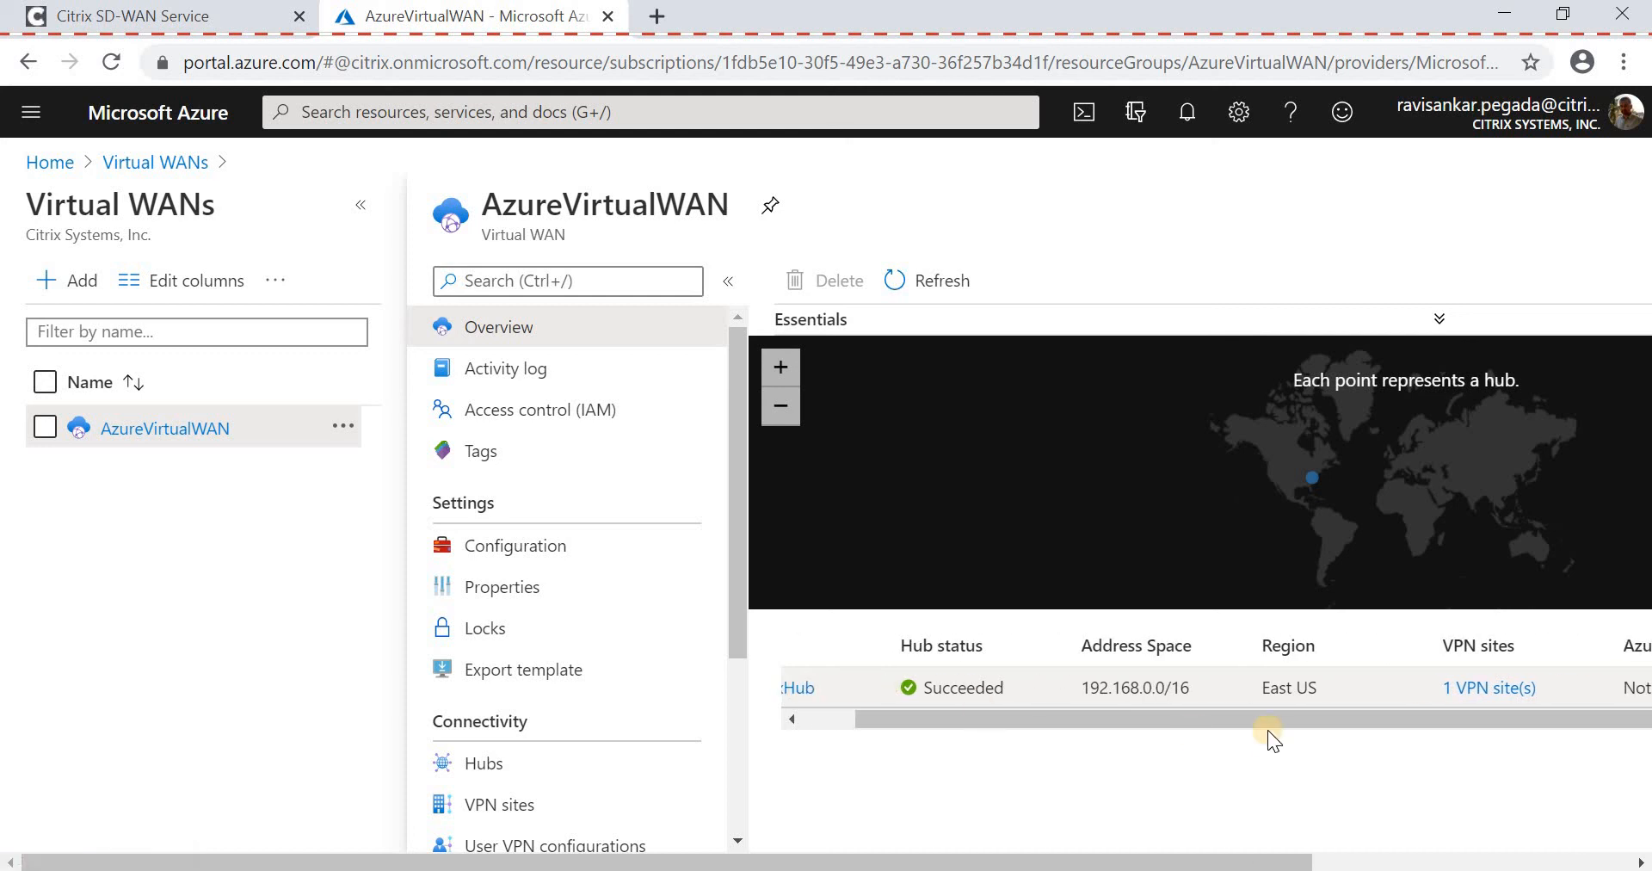
click(1458, 698)
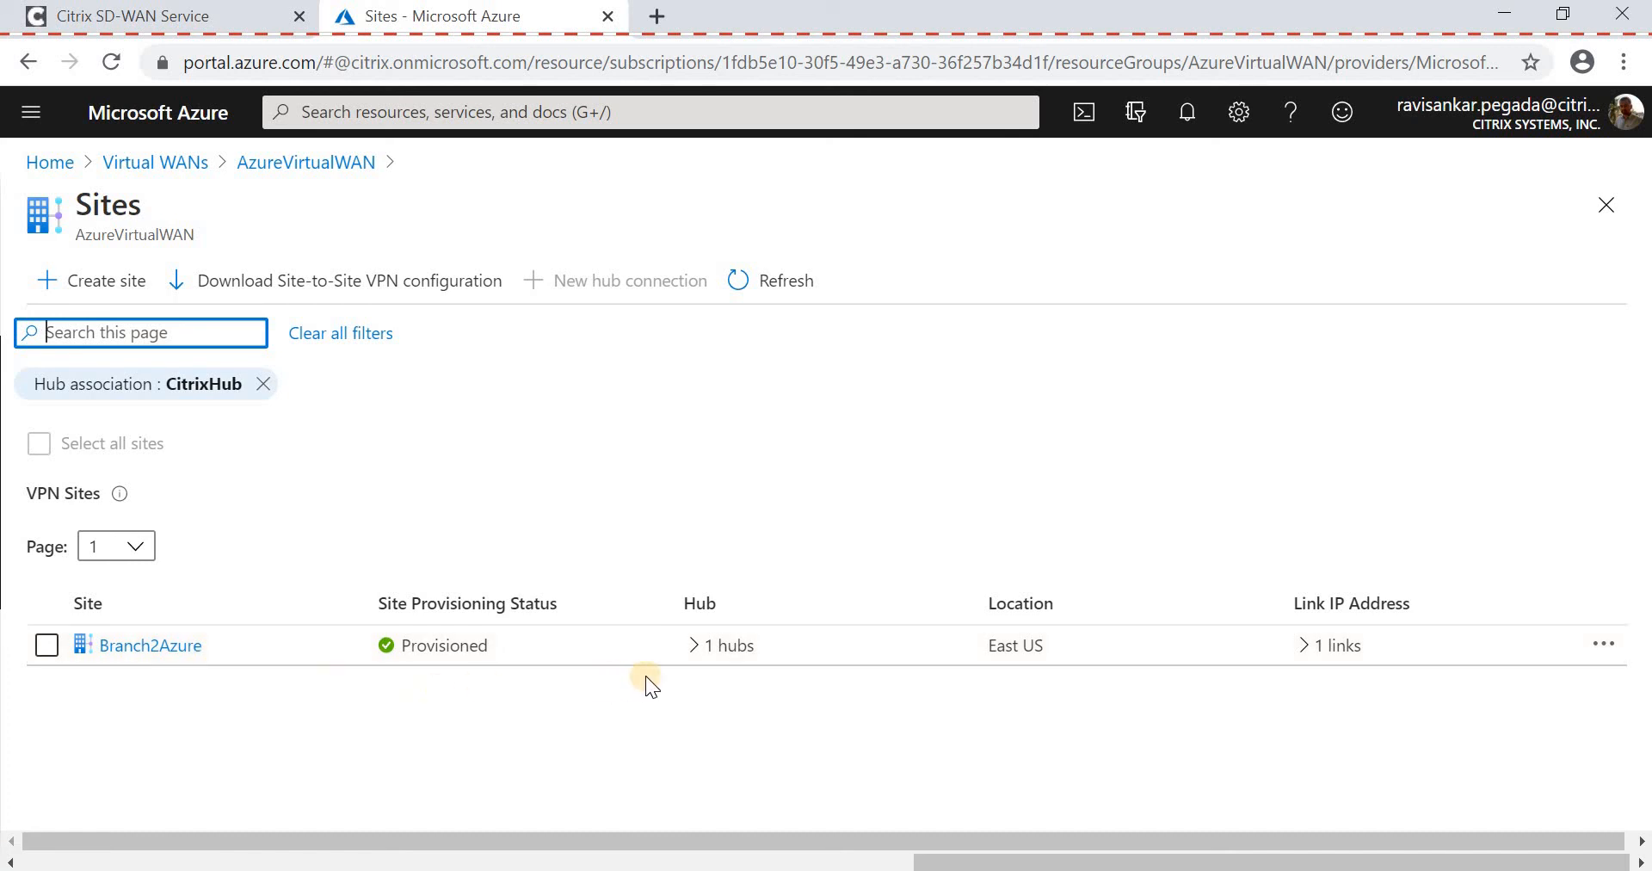
click(697, 647)
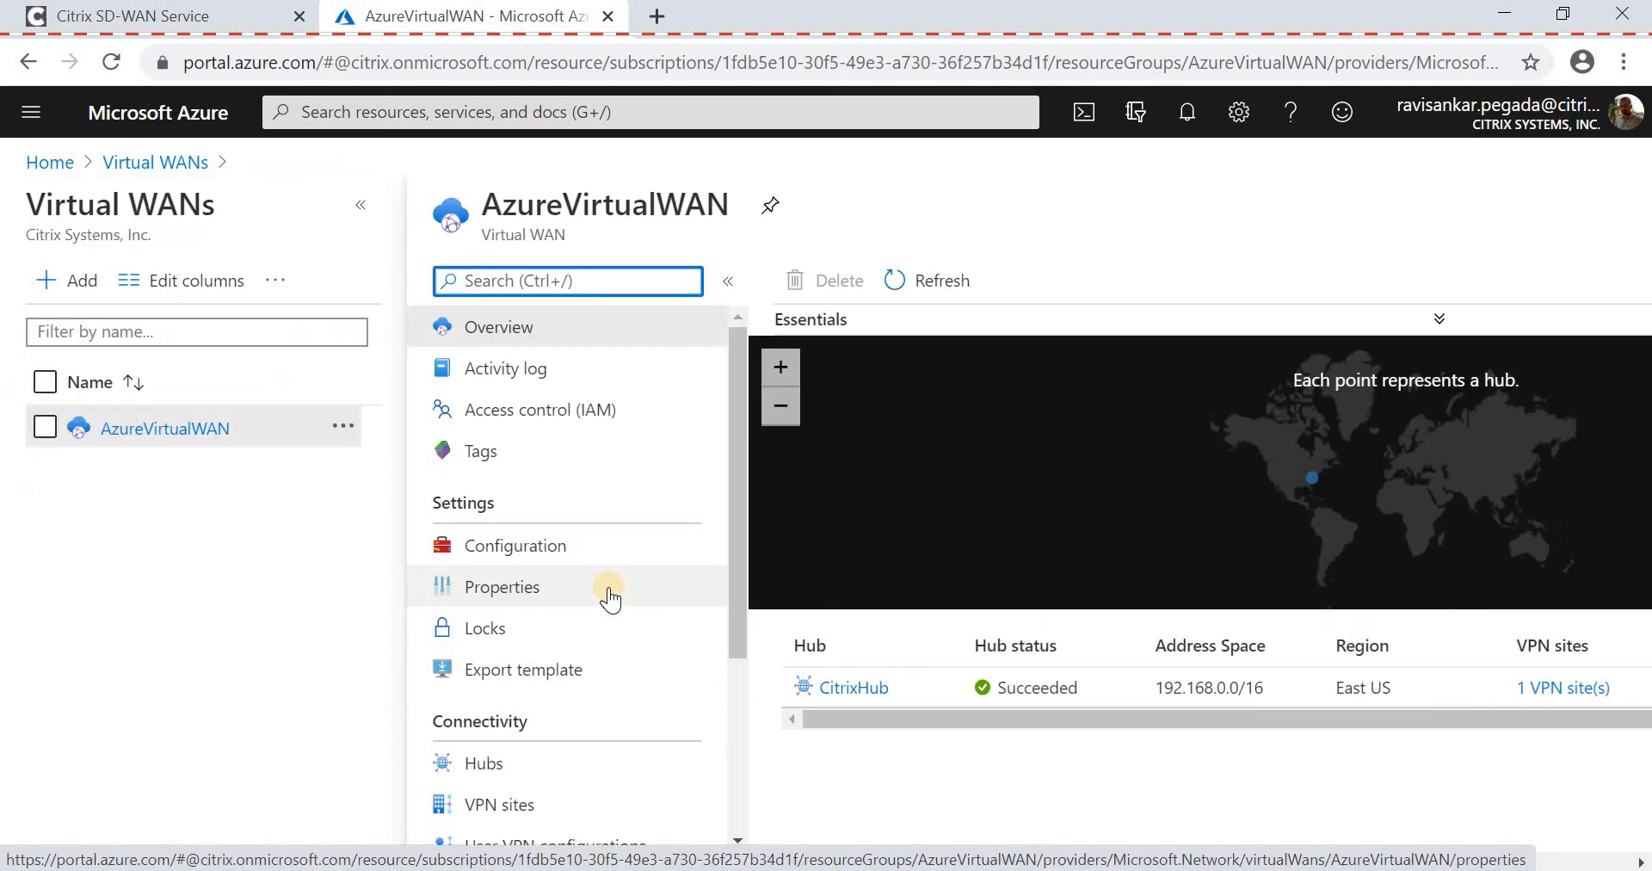
Add a virtual network connection named vnetToHub from CitrixHub to vWANVnet in resource group AzureVirtualWAN, and check its notification.
scroll(610, 596, down, 3)
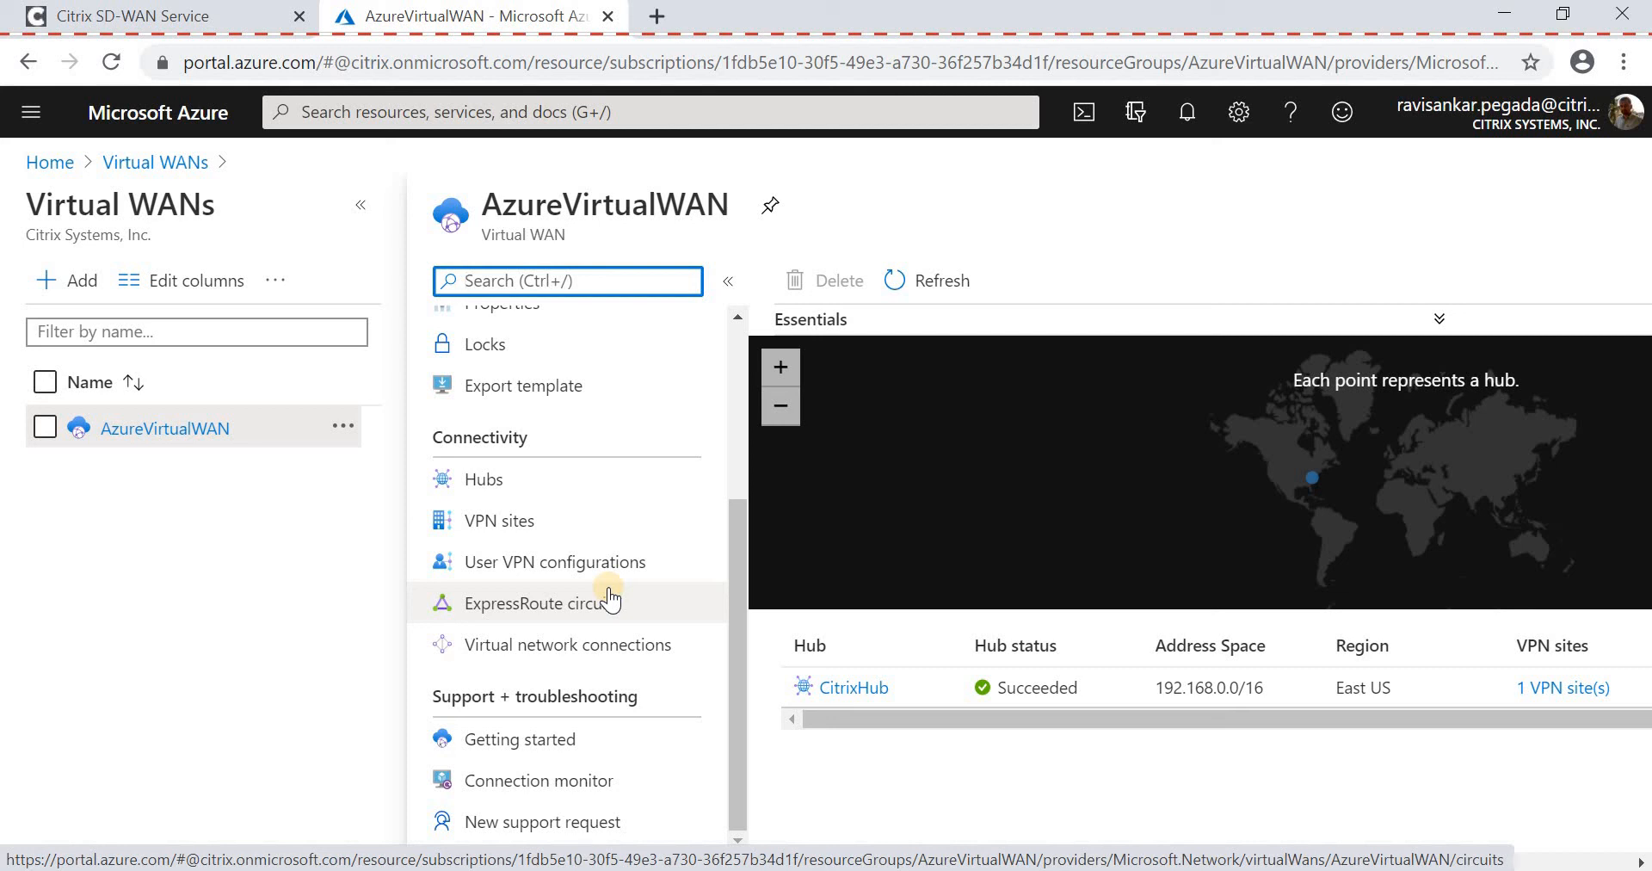
click(506, 656)
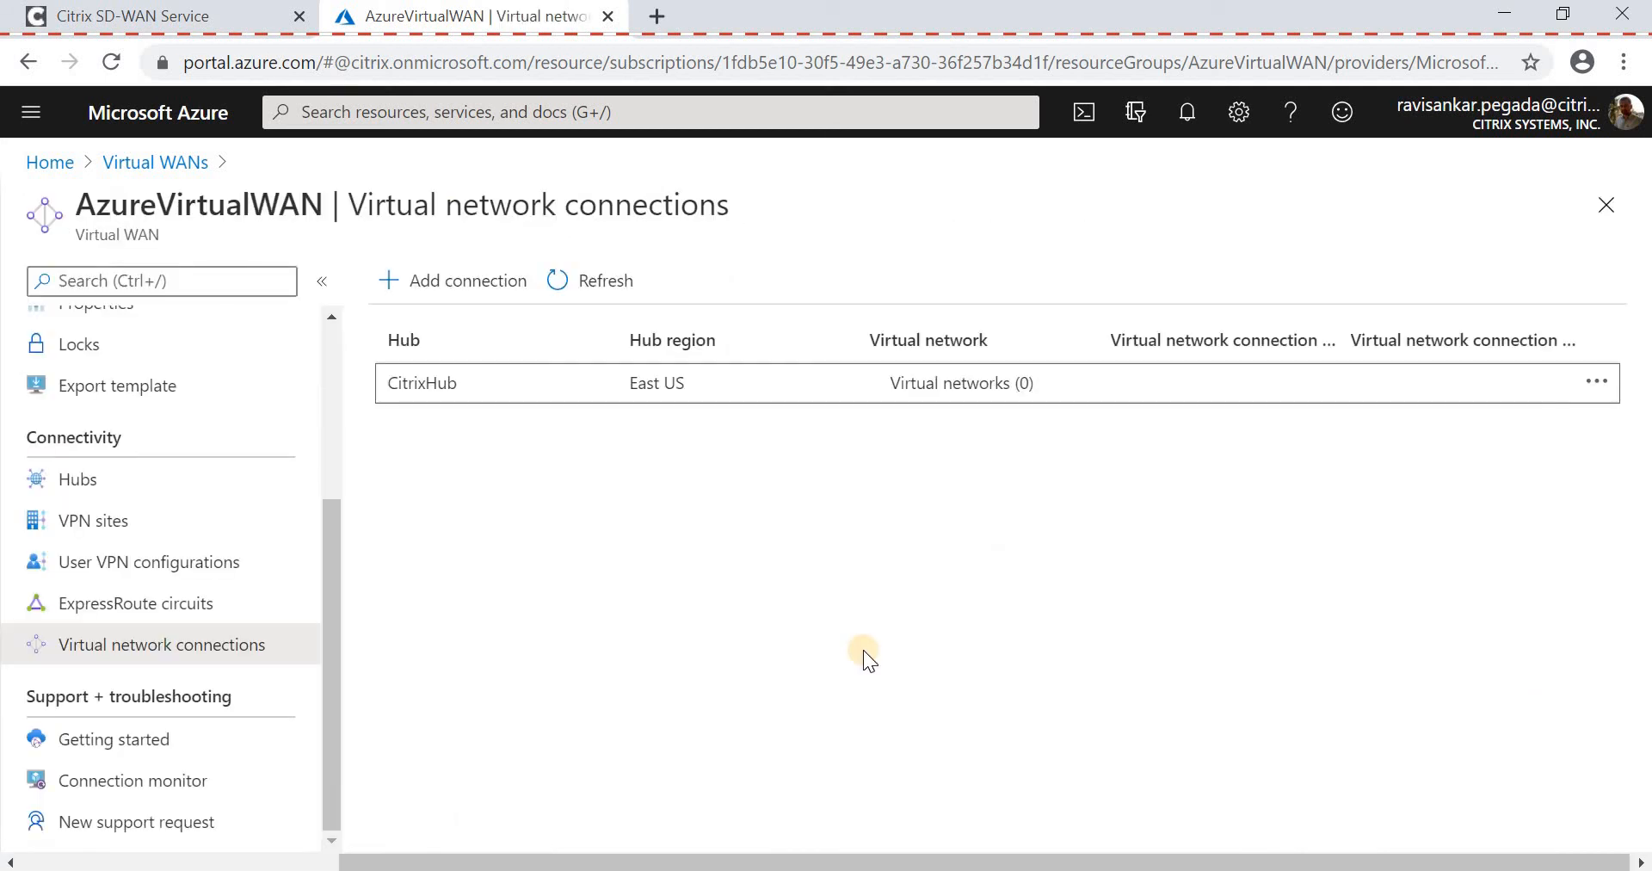
click(1596, 382)
click(829, 472)
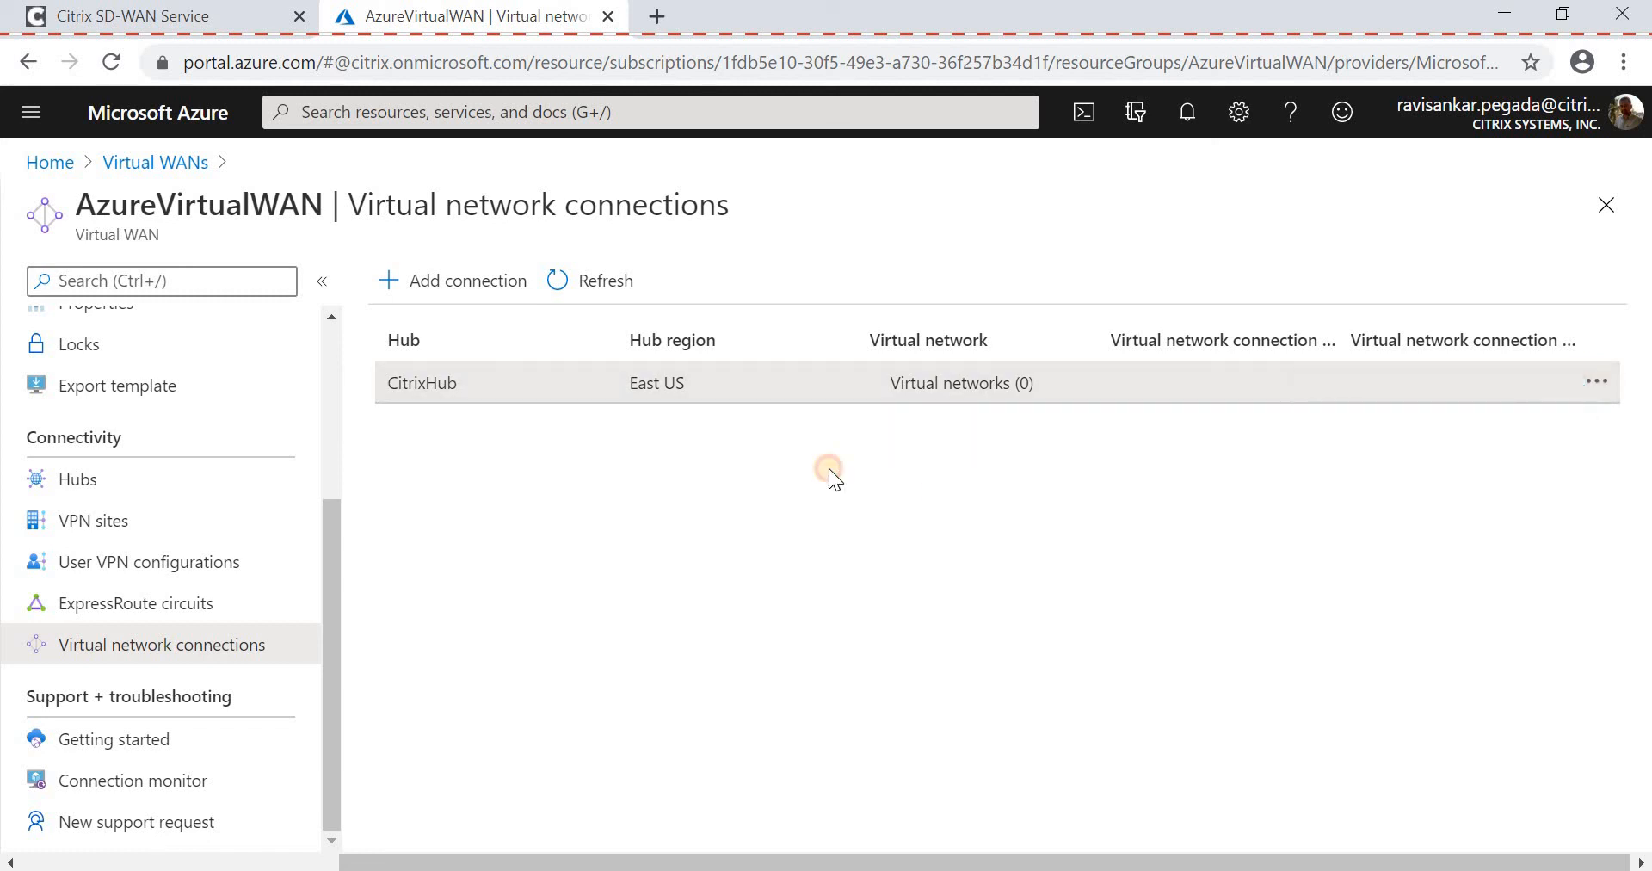
click(479, 298)
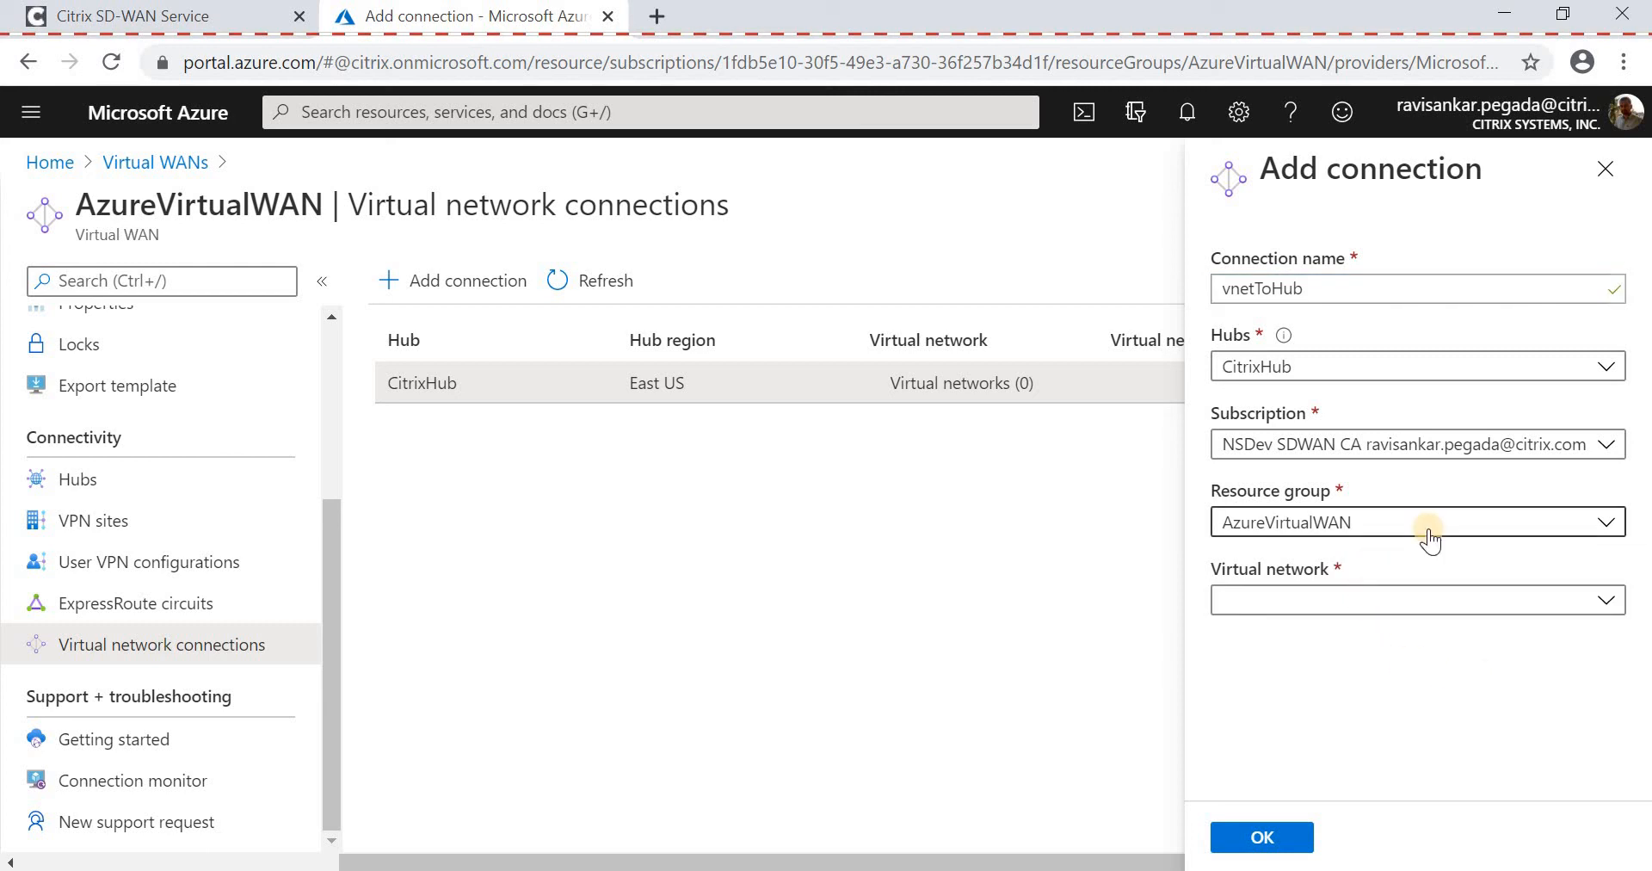
click(1374, 608)
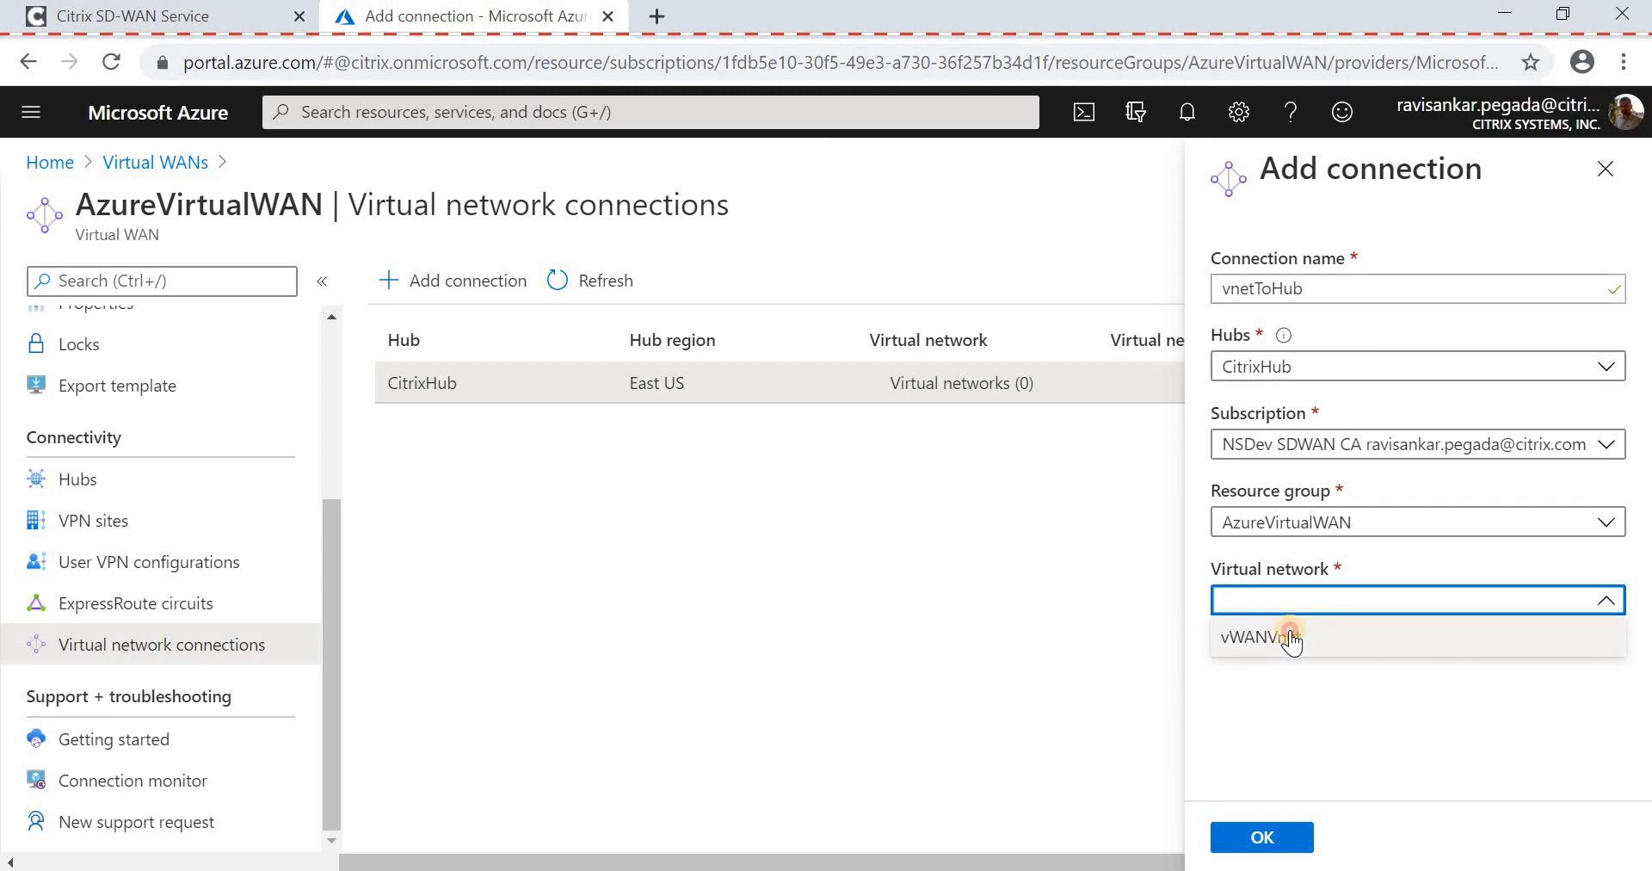
click(1291, 638)
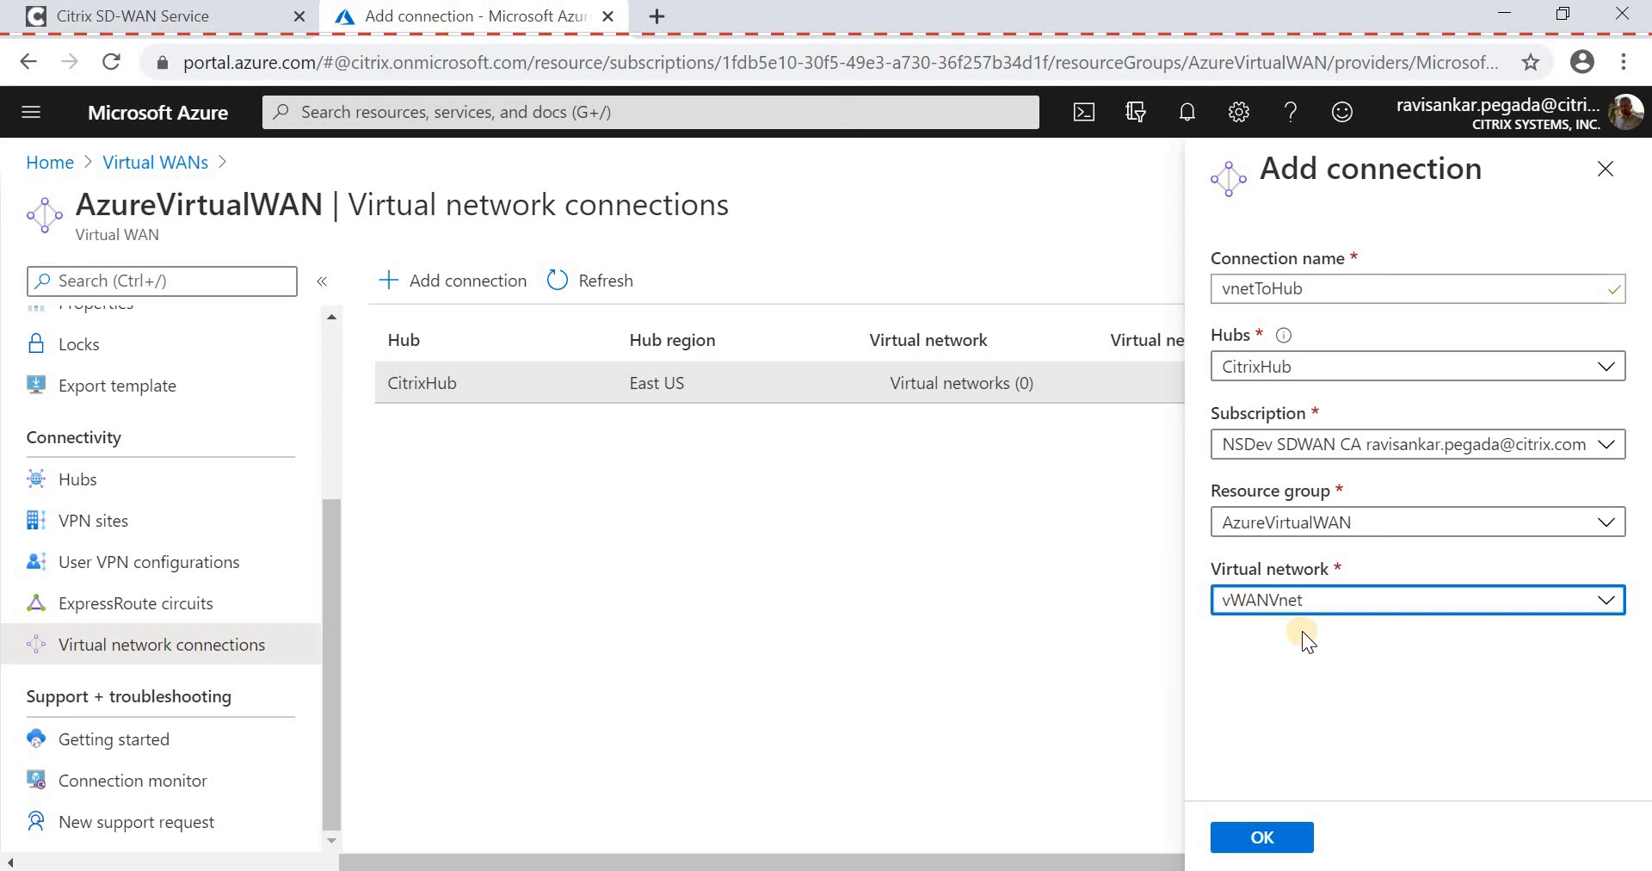
click(1245, 837)
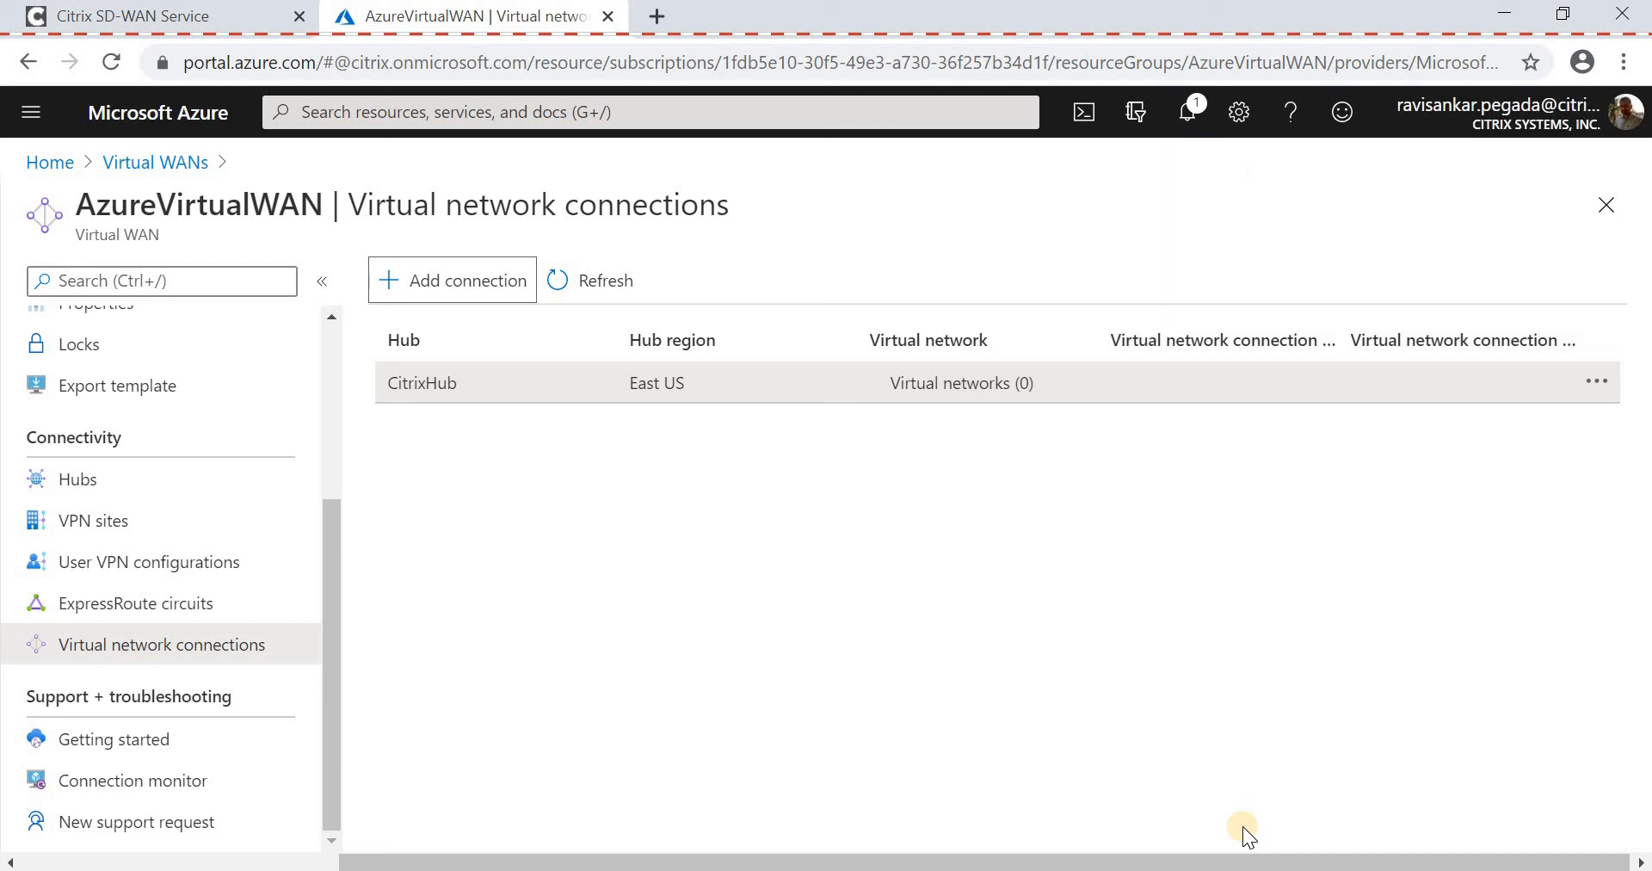
click(1186, 120)
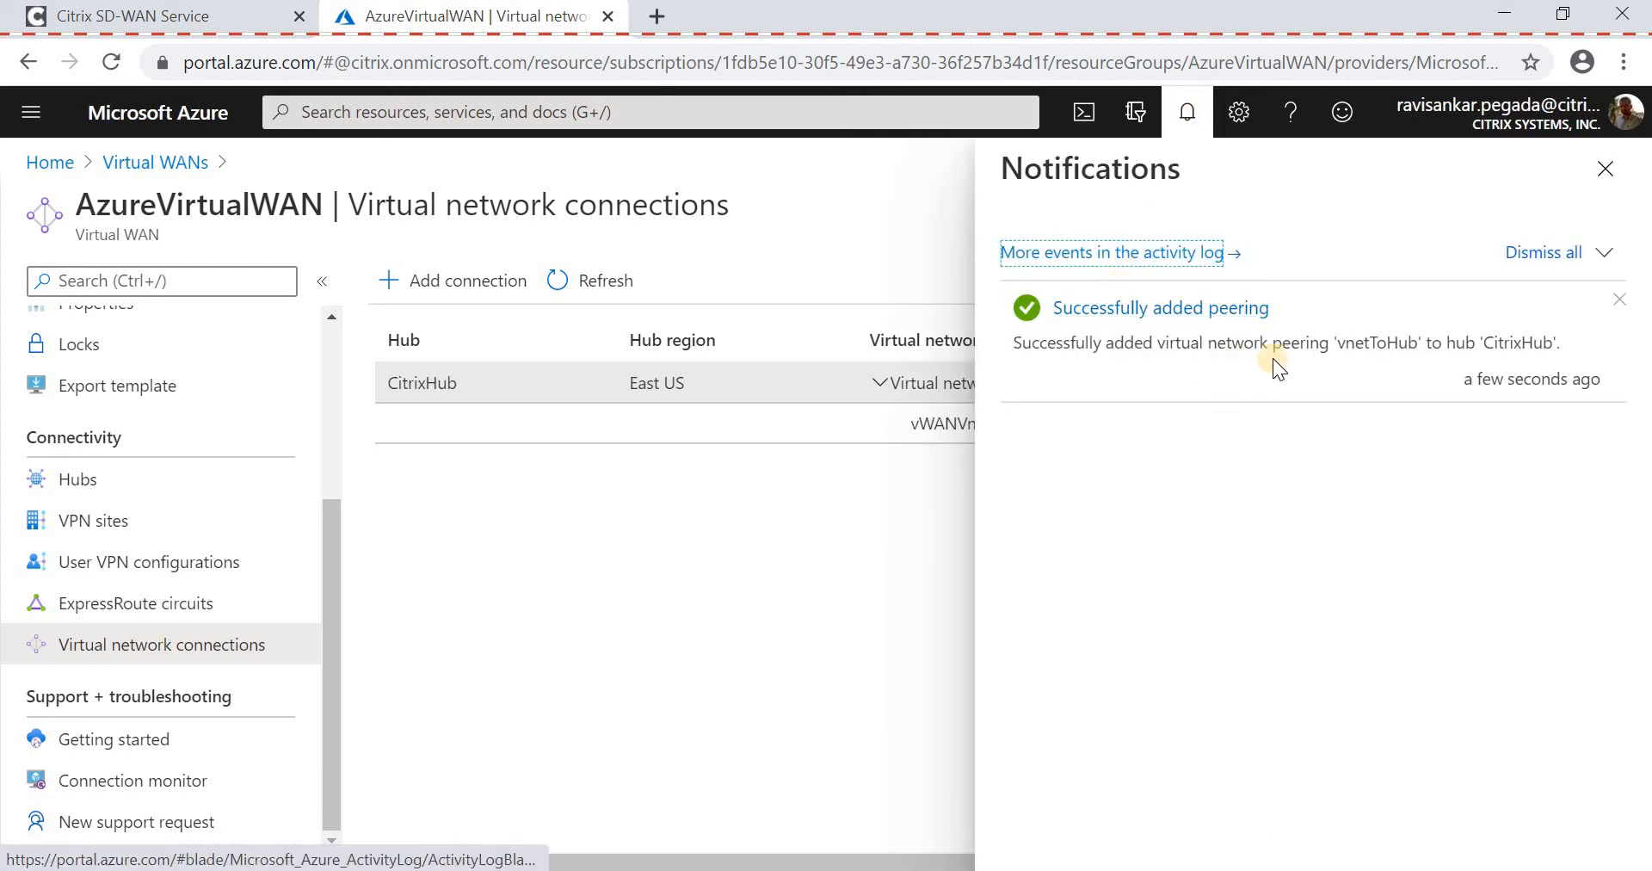
click(1618, 161)
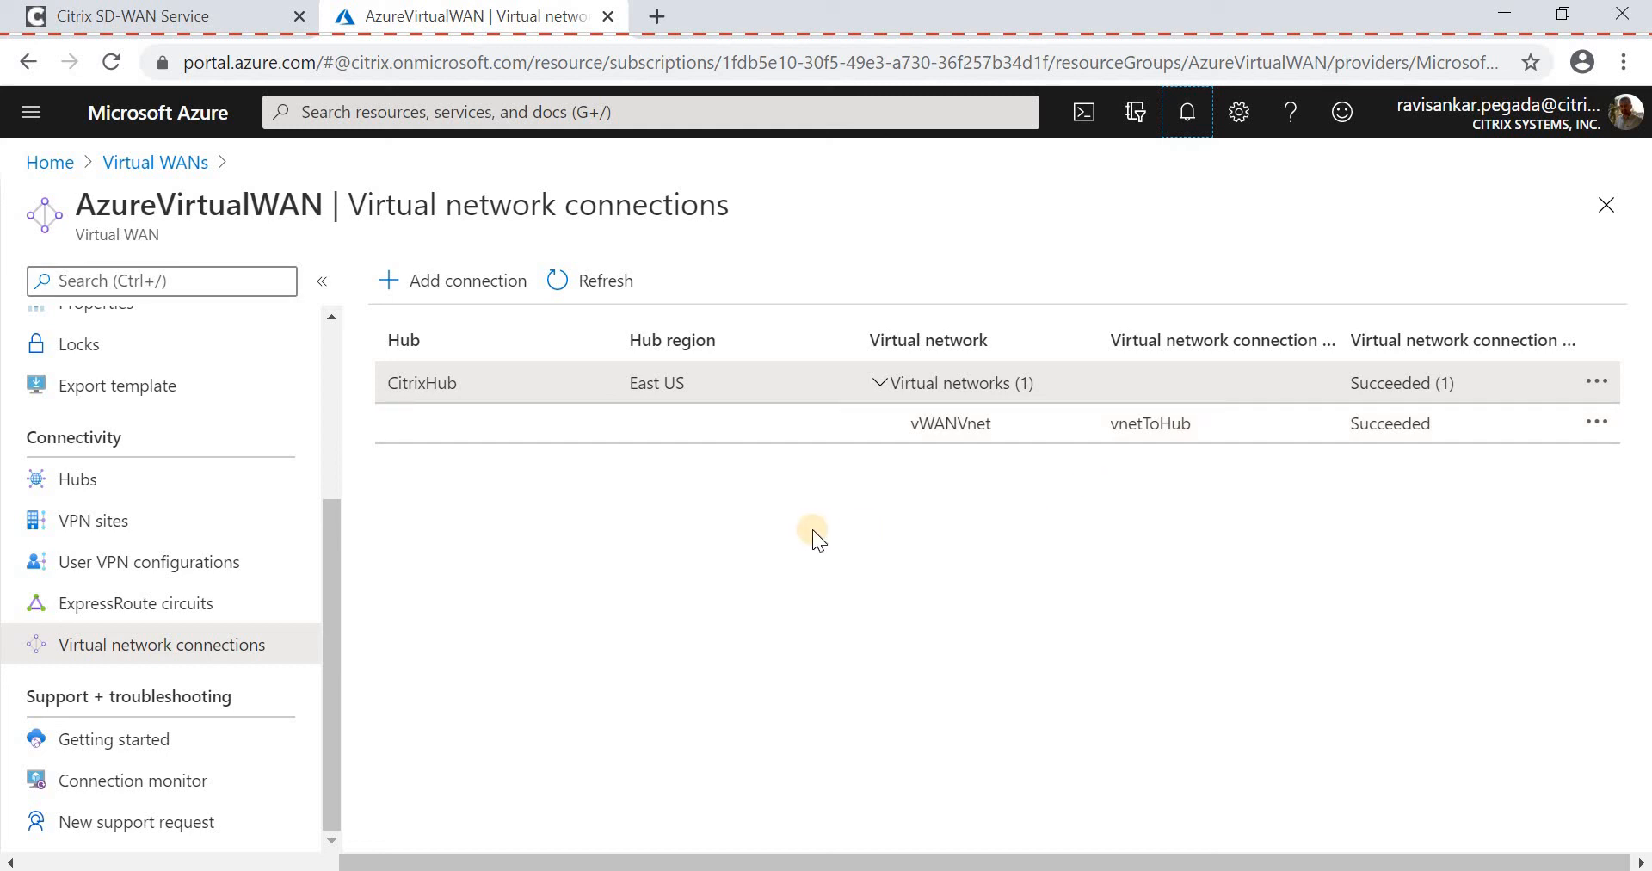
In Citrix SD-WAN, retrieve the latest Branch2Azure routes again and check for routes to the newly connected virtual network, including their type and protocol.
click(153, 23)
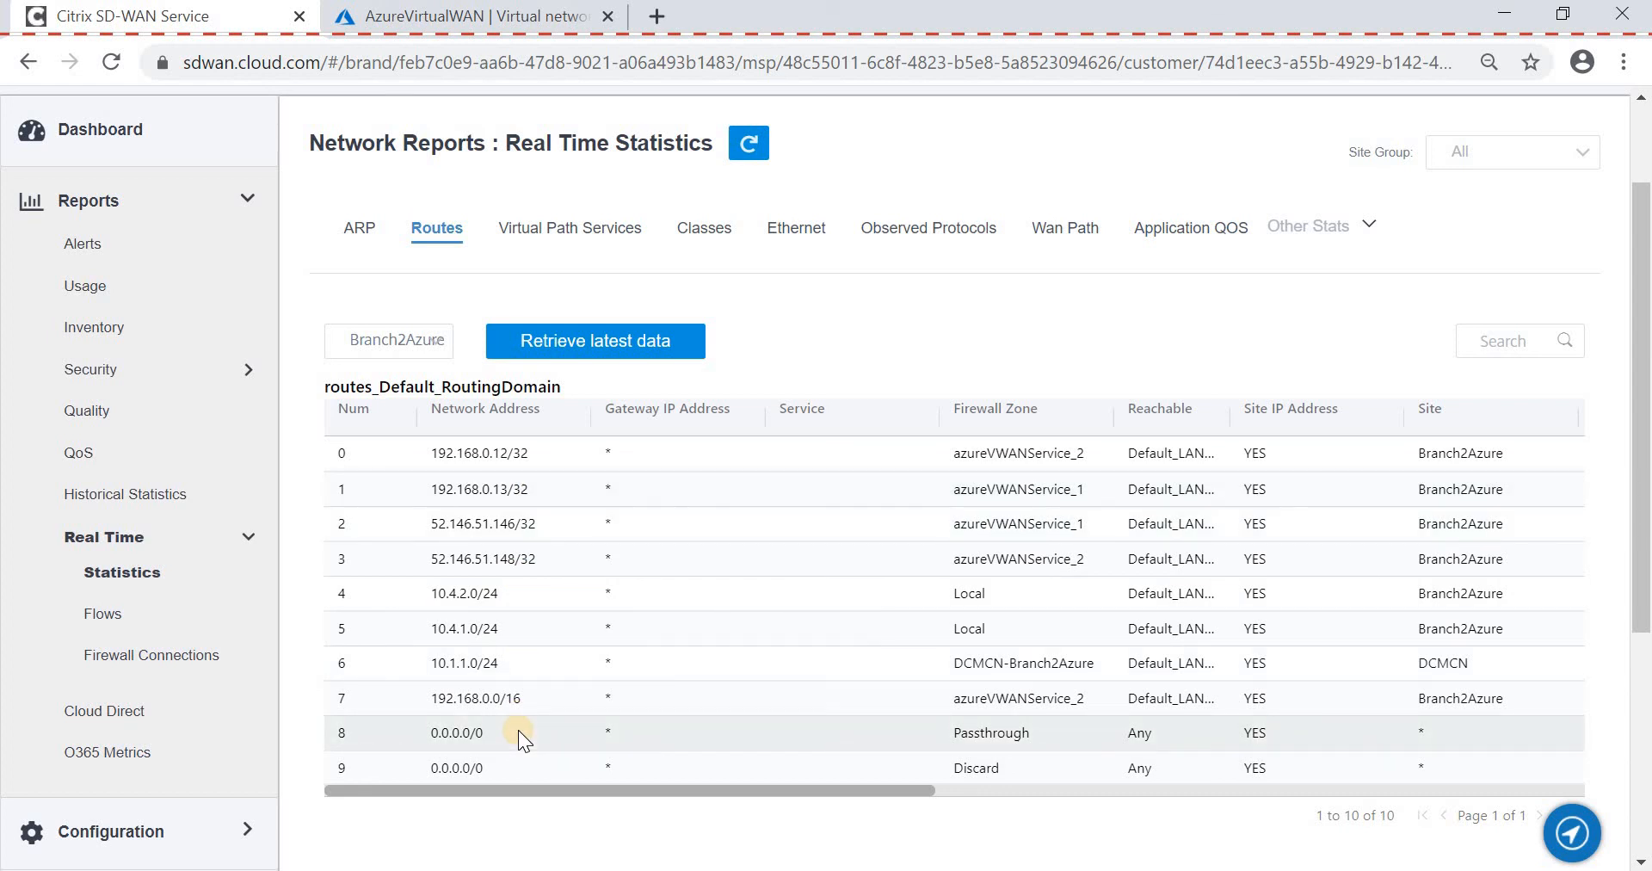
scroll(518, 730, down, 1)
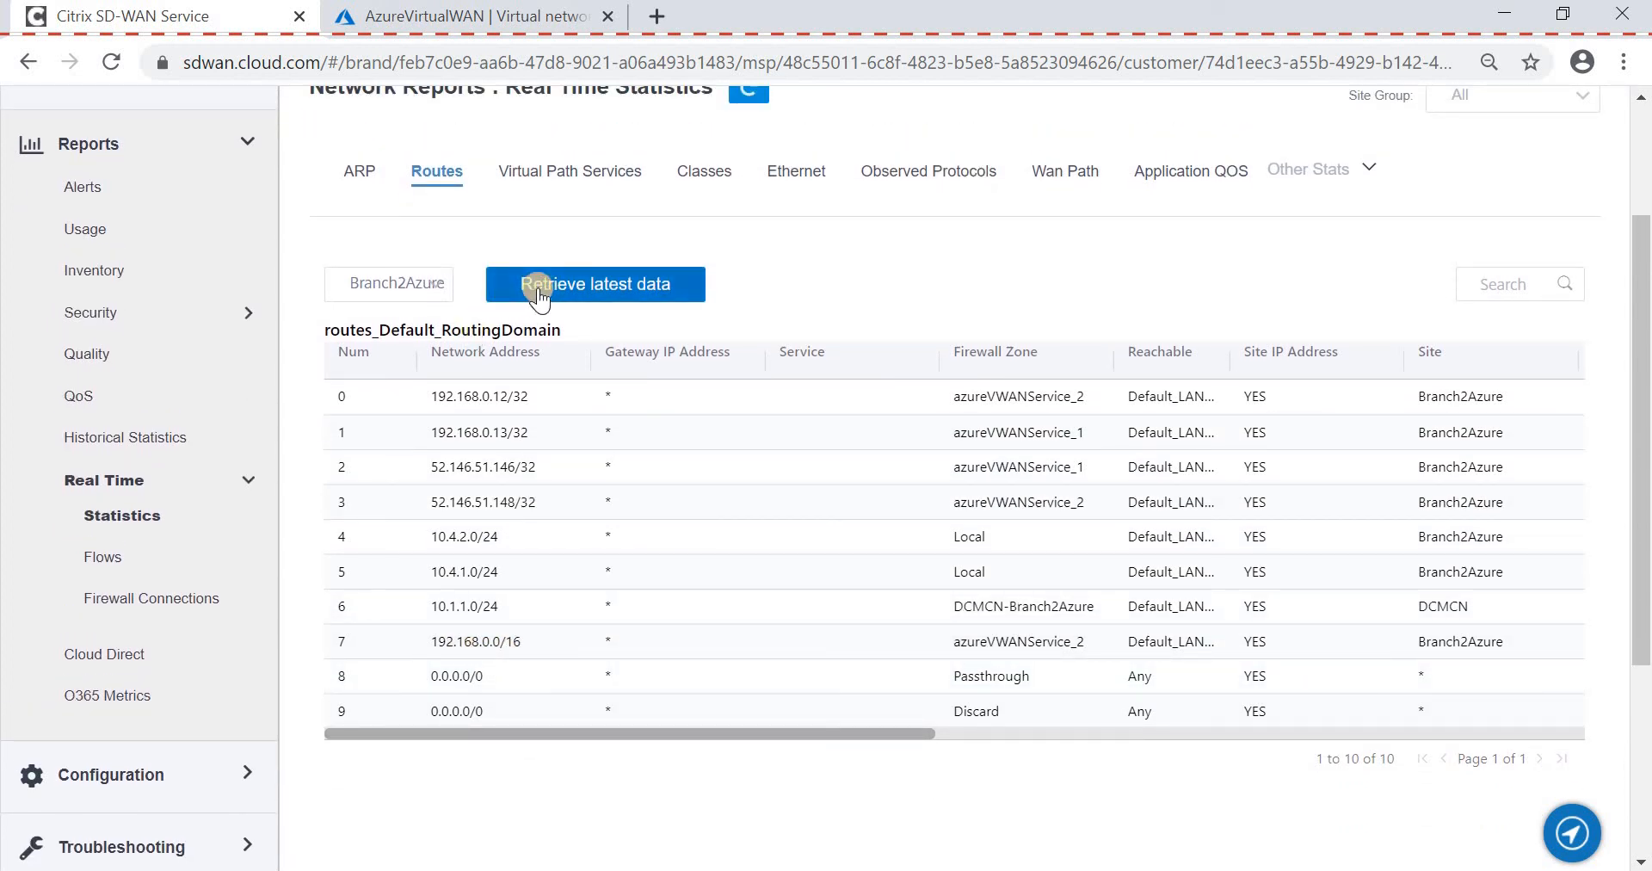
scroll(539, 297, up, 2)
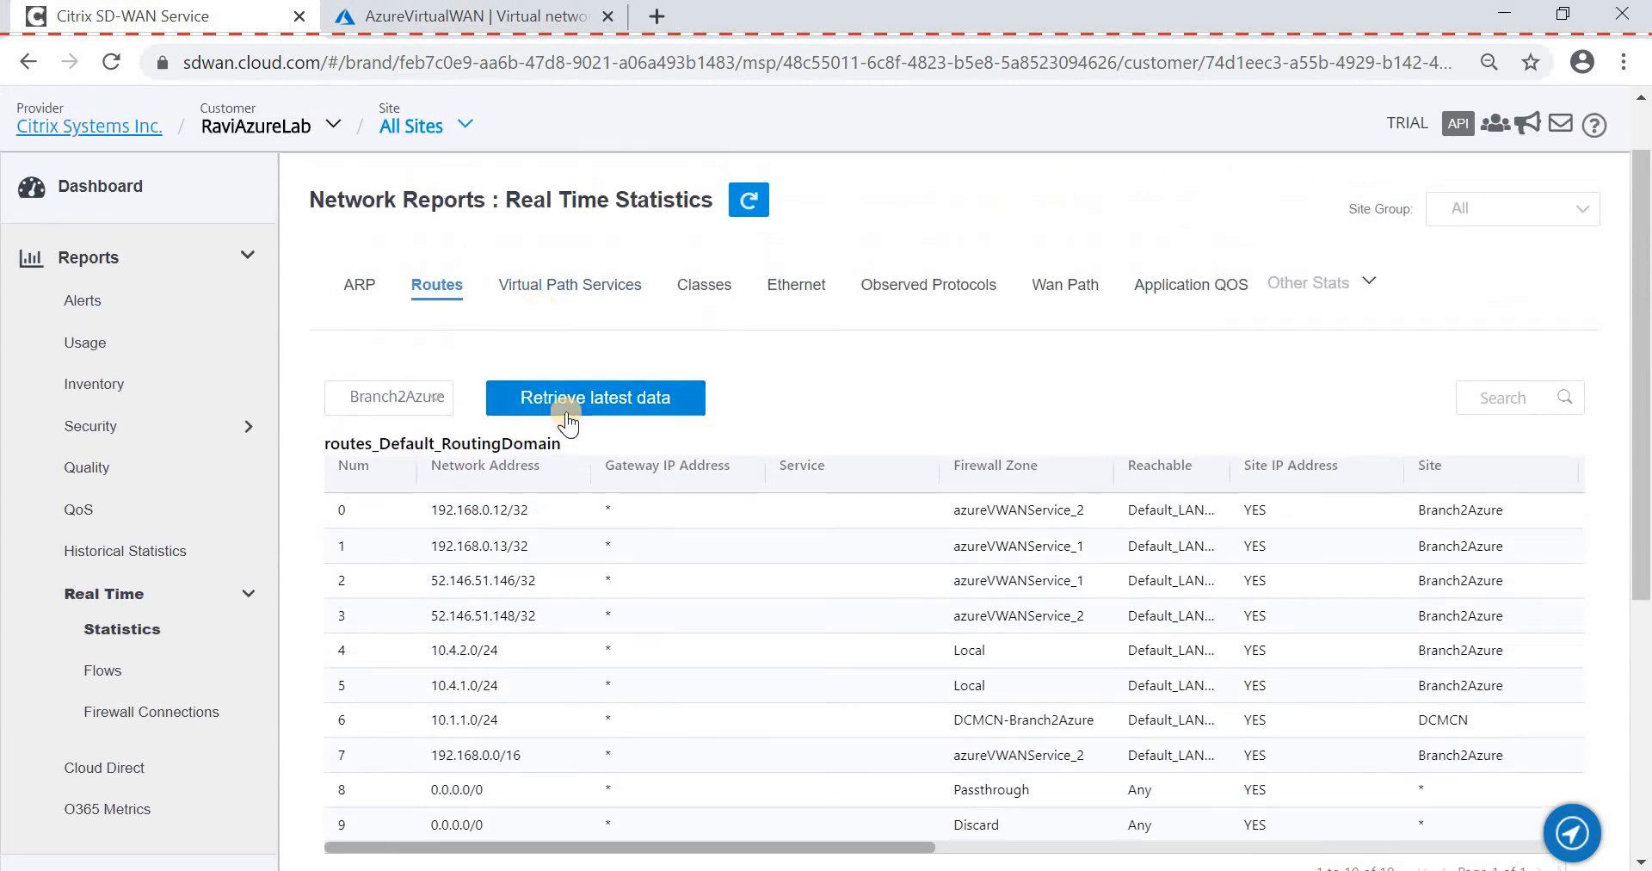
click(566, 413)
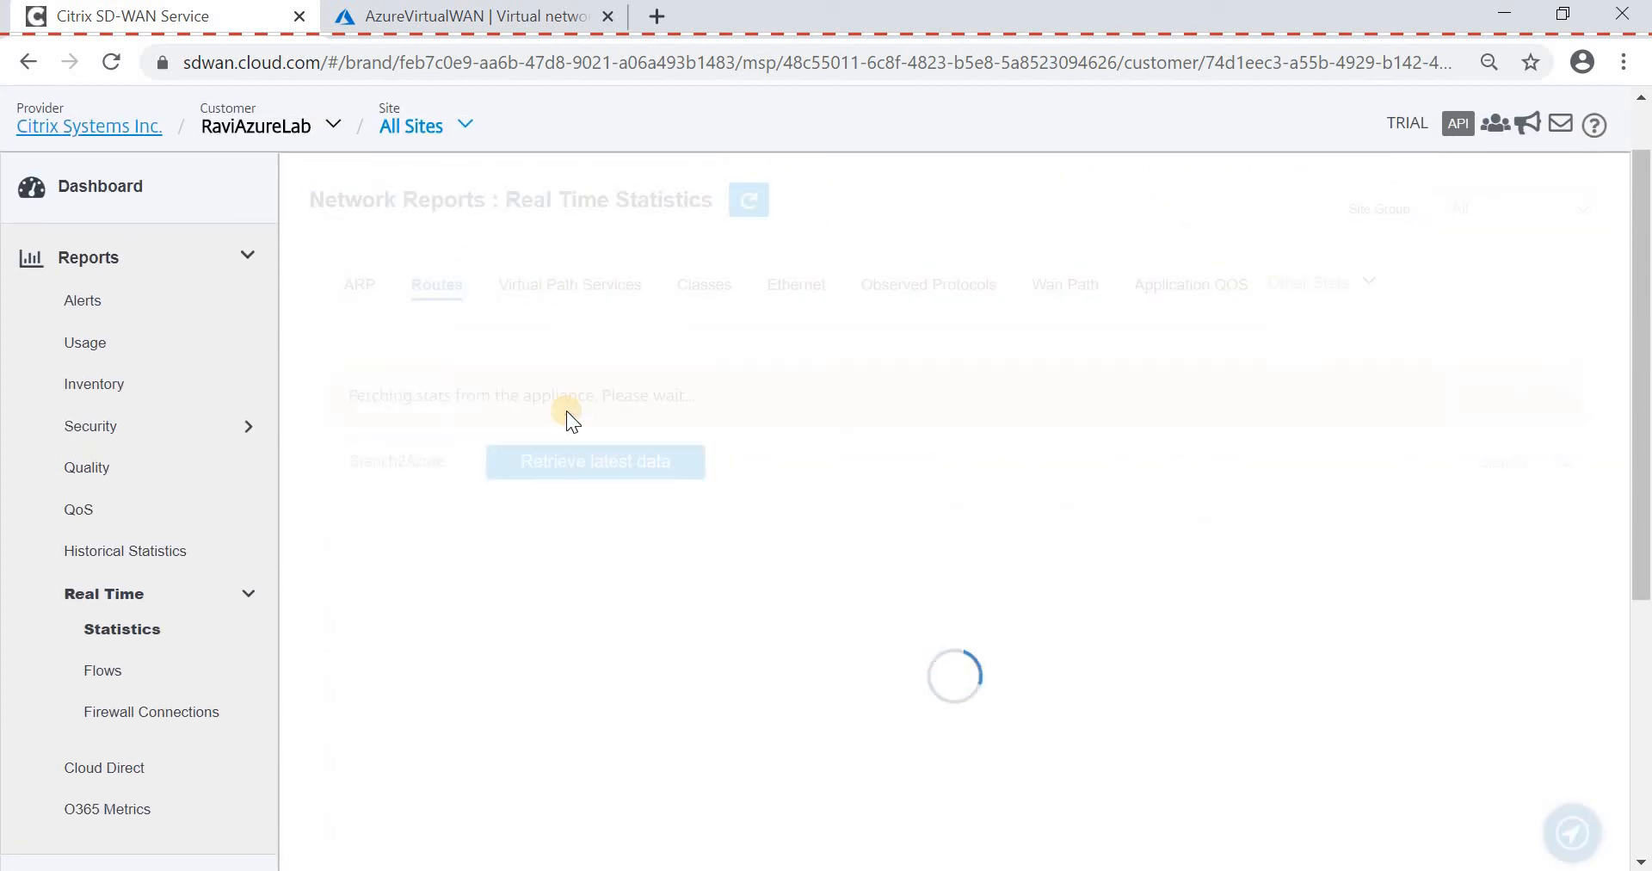
scroll(795, 312, down, 2)
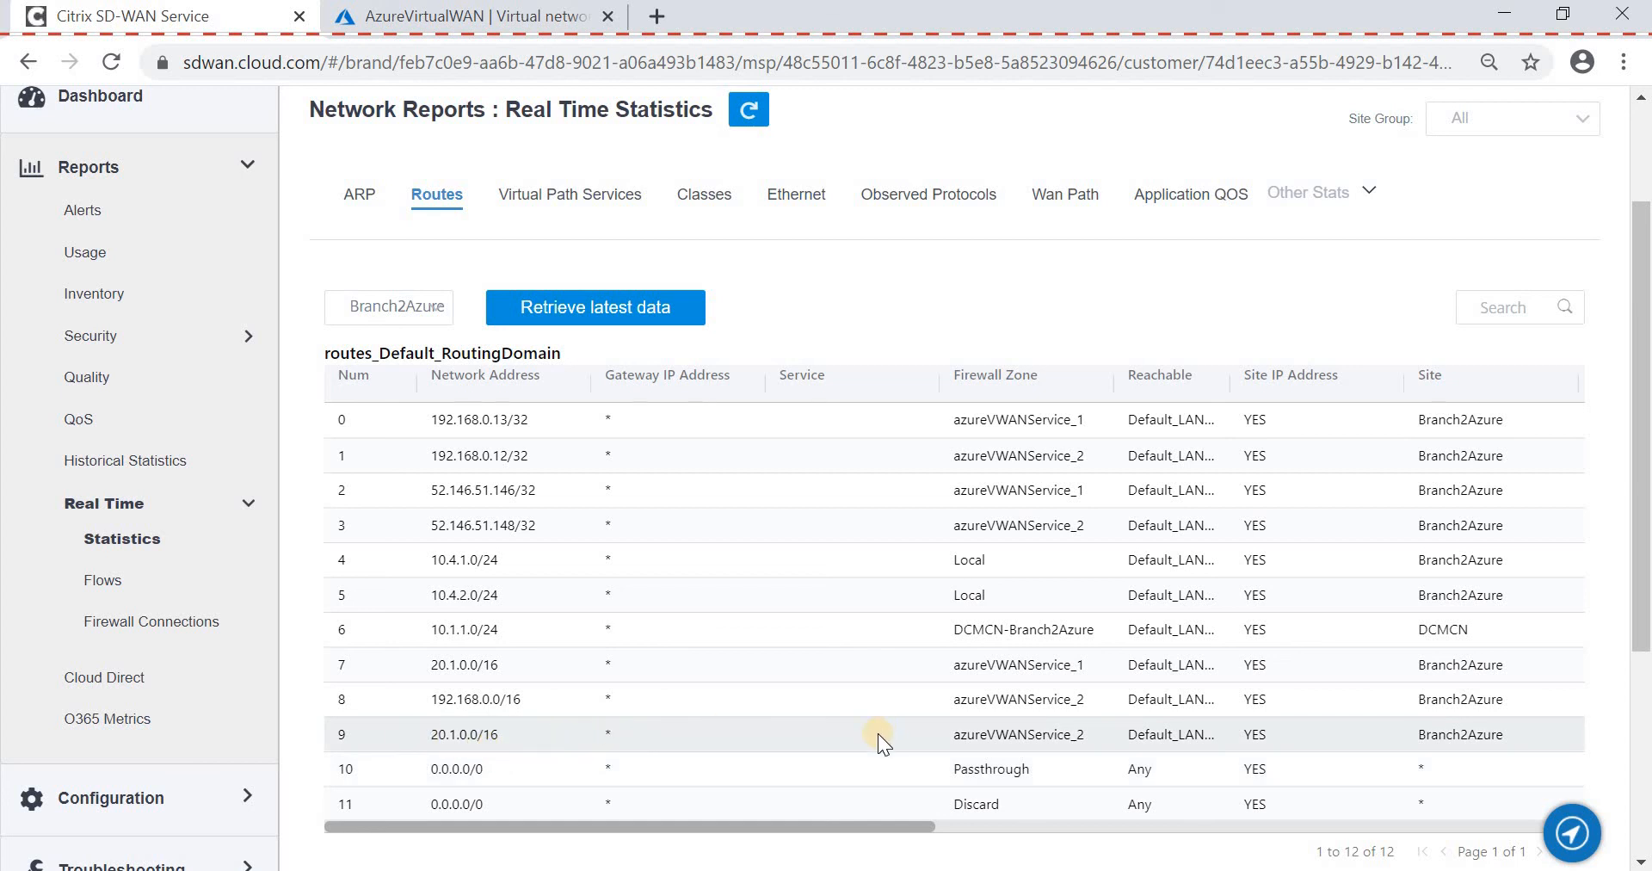
scroll(877, 733, right, 5)
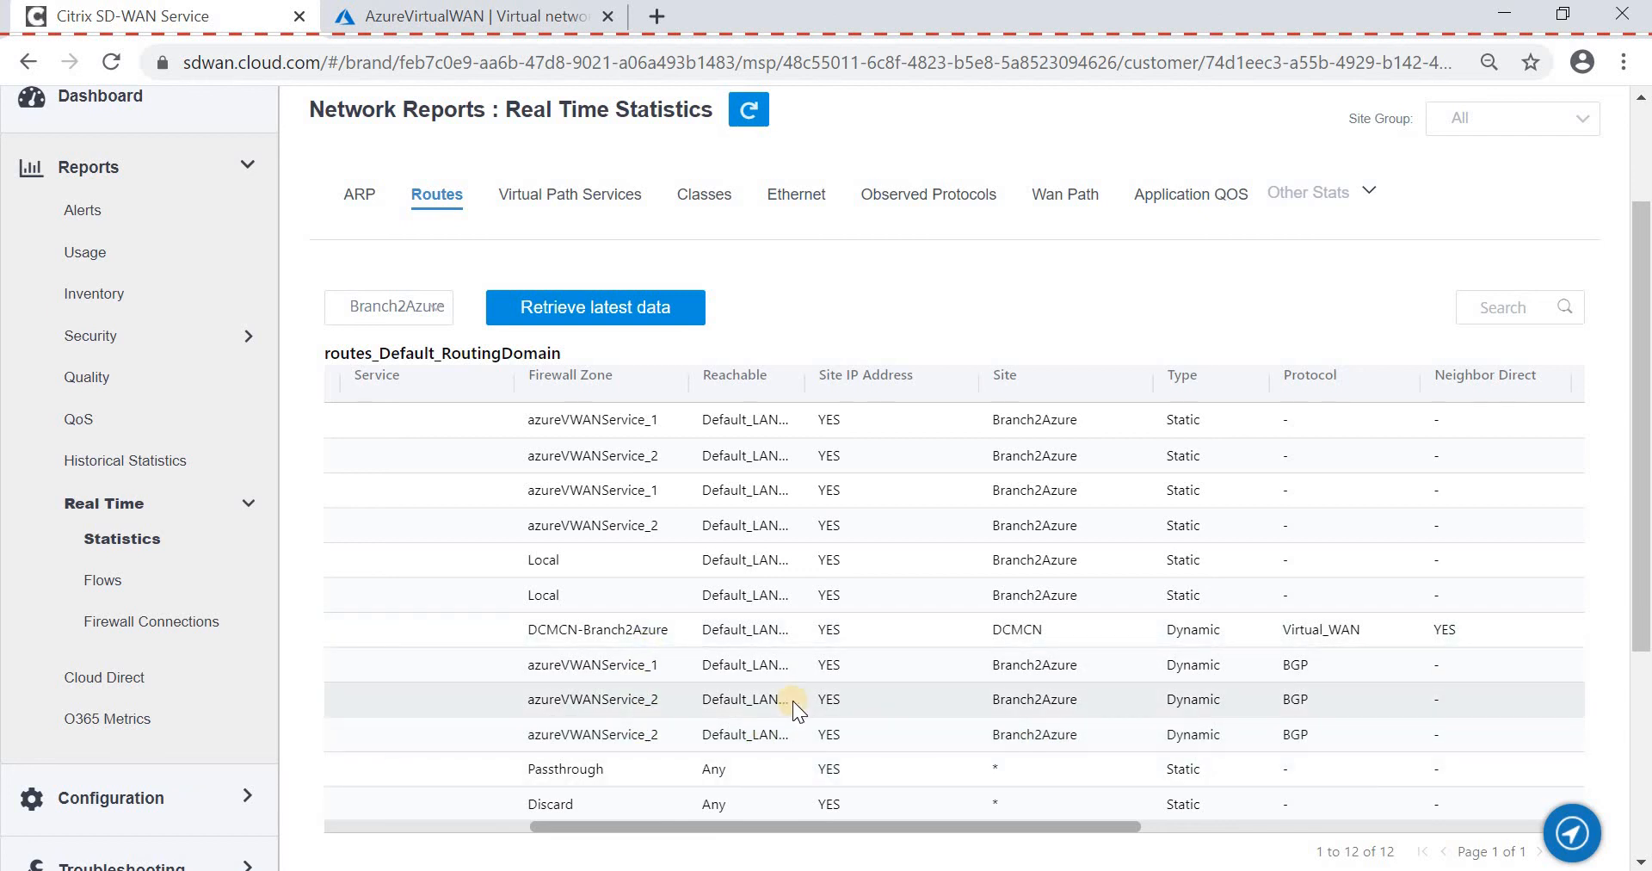
scroll(793, 701, left, 5)
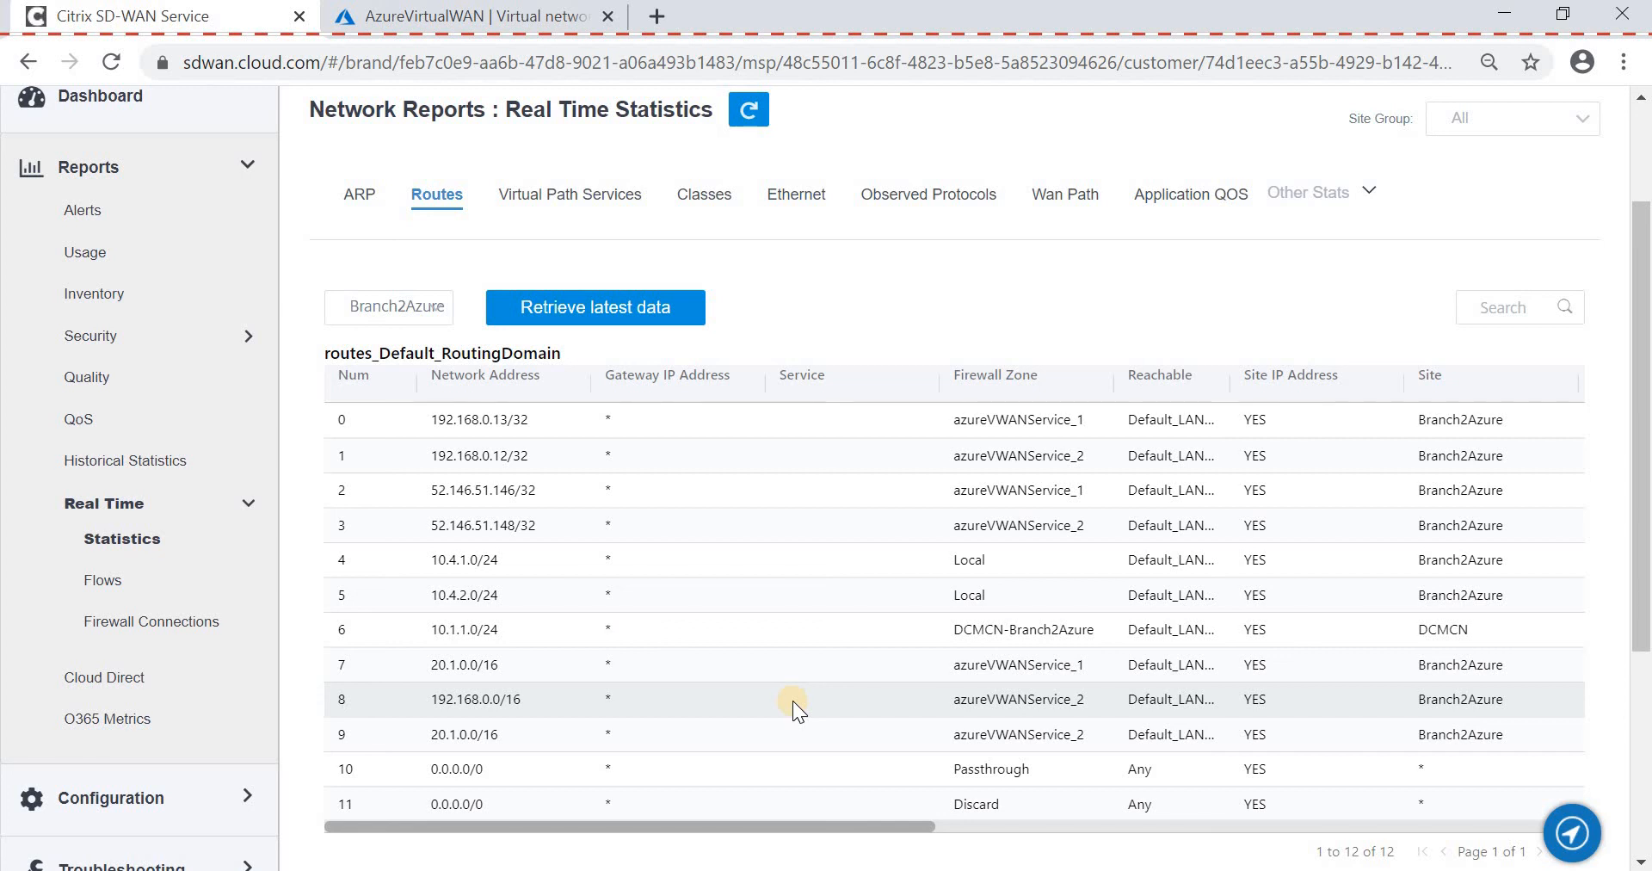
scroll(792, 700, up, 2)
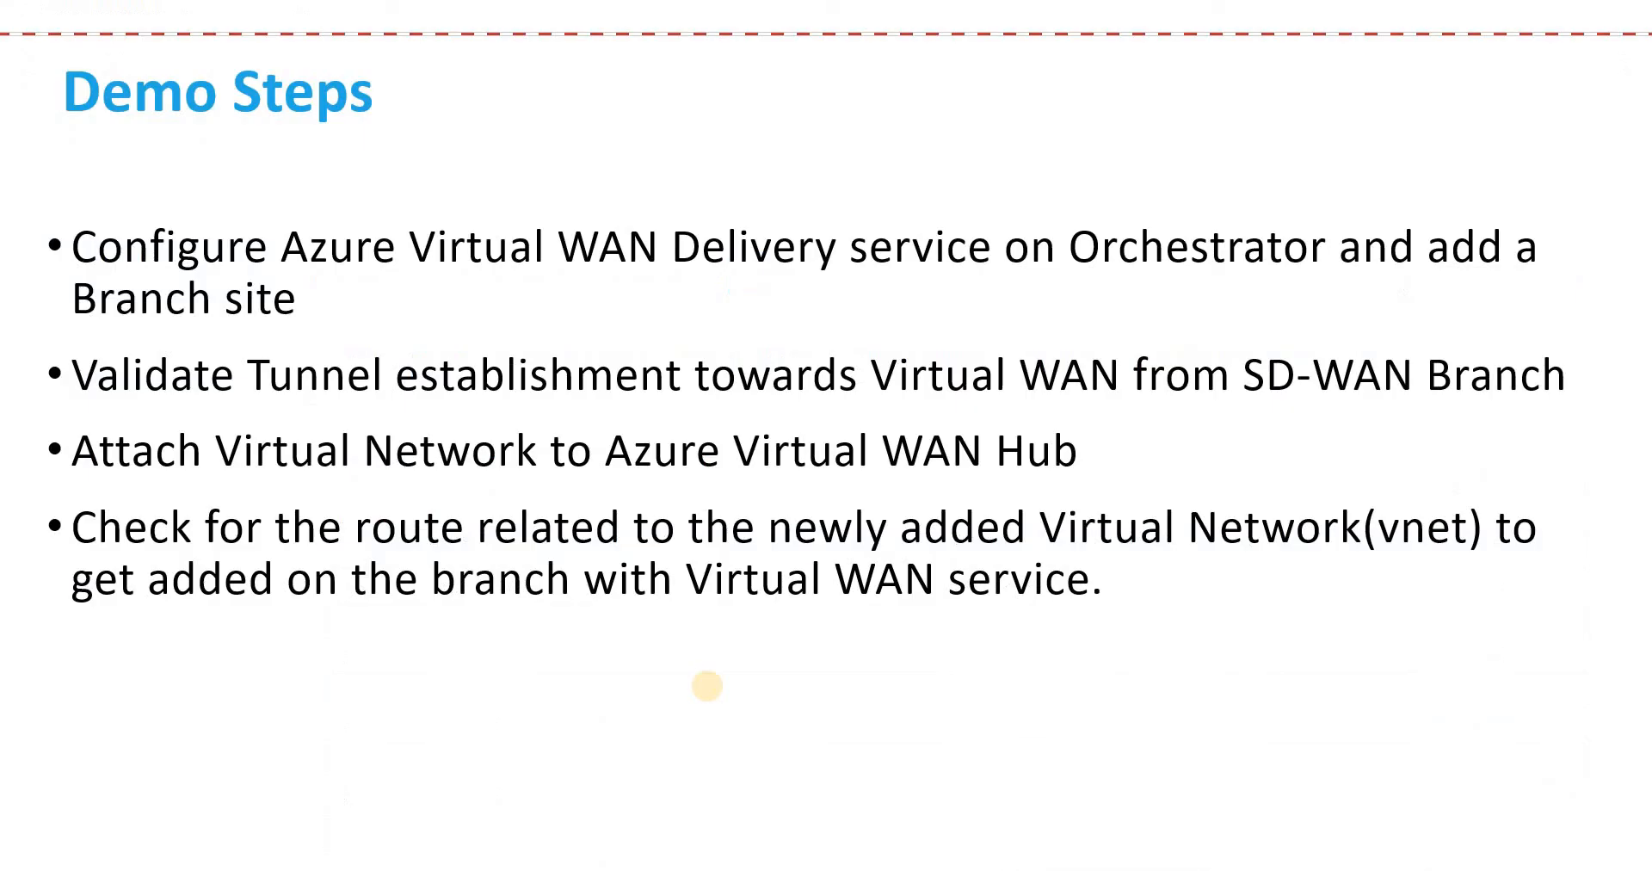